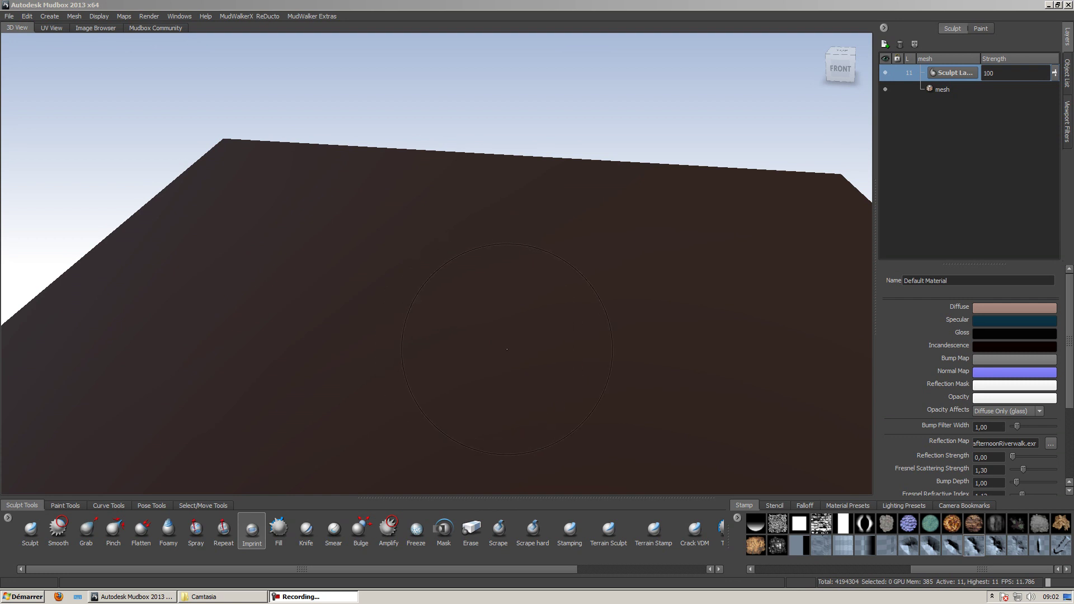
Set up the Imprint tool with the dark diagonal mountain-ridge stamp at strength 100.
alt+middle_drag(507, 349, 475, 294)
mouse_move(474, 294)
alt+mouse_down()
mouse_move(523, 319)
mouse_move(534, 341)
alt+mouse_up()
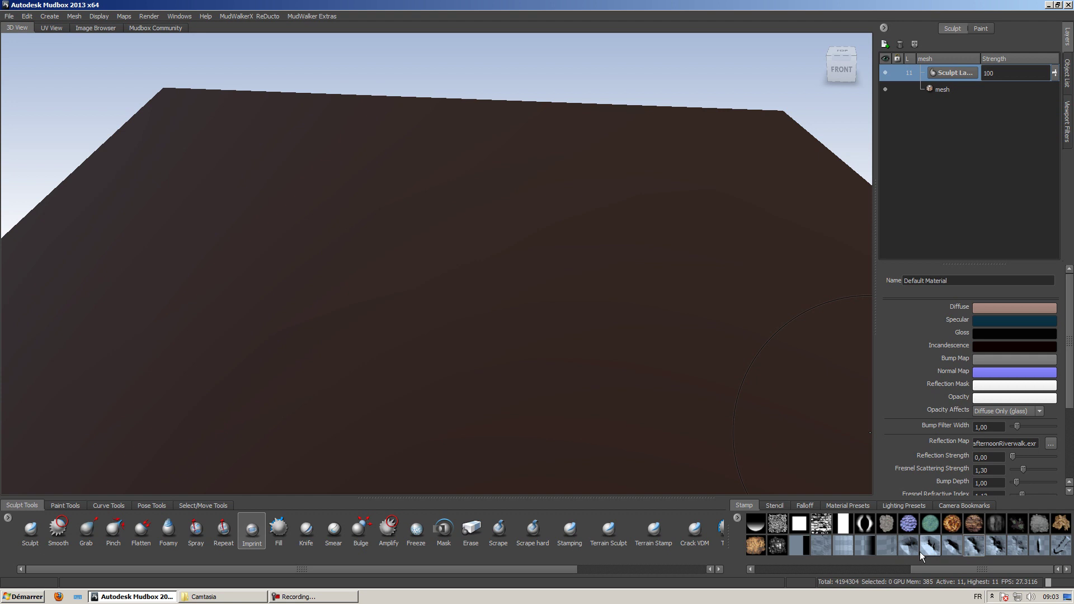
click(973, 548)
click(974, 547)
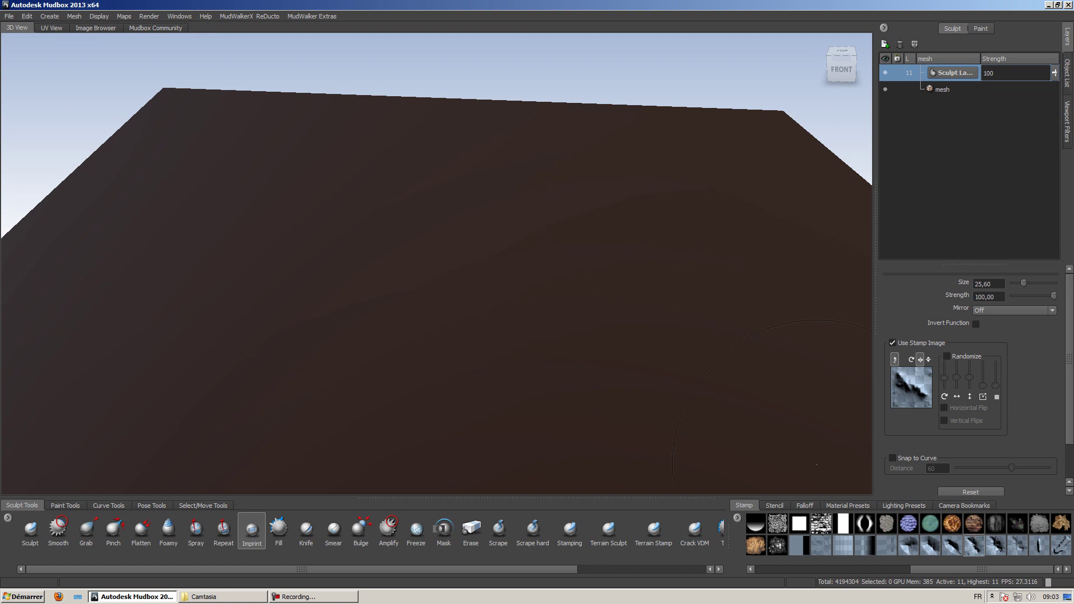
click(995, 546)
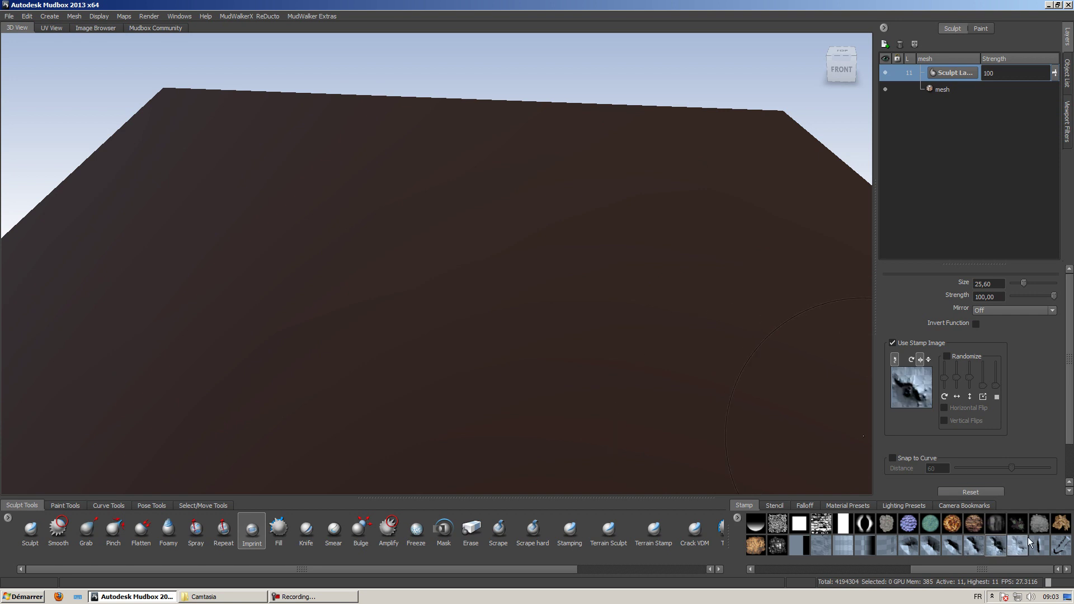
click(974, 545)
mouse_move(448, 176)
alt+mouse_down()
mouse_move(492, 217)
mouse_move(441, 196)
alt+mouse_up()
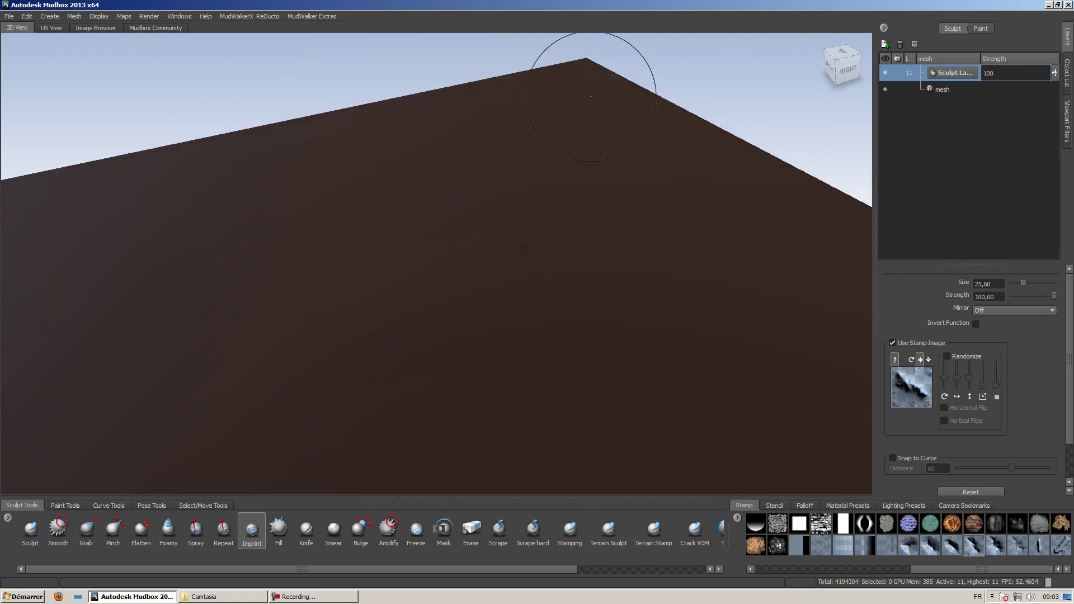
Imprint a tall mountain at the plane's far corner, with a chain of rocky ridges and spurs descending from it.
mouse_move(524, 82)
mouse_down()
mouse_move(430, 172)
mouse_move(374, 170)
mouse_up()
mouse_move(551, 172)
alt+mouse_down()
mouse_move(640, 174)
mouse_move(650, 157)
alt+mouse_up()
drag(380, 189, 249, 228)
alt+drag(620, 195, 532, 191)
drag(526, 232, 418, 269)
alt+drag(538, 245, 584, 285)
mouse_move(331, 249)
mouse_down()
mouse_move(422, 210)
mouse_move(493, 155)
mouse_up()
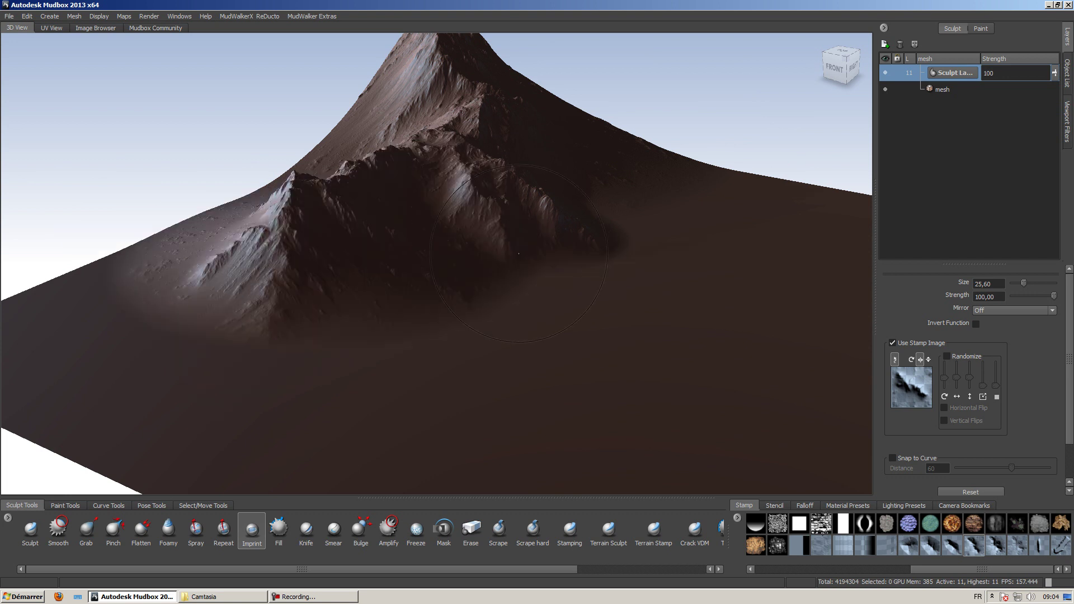
alt+drag(615, 279, 534, 294)
alt+middle_drag(783, 372, 588, 275)
alt+drag(588, 276, 433, 312)
alt+drag(443, 241, 554, 261)
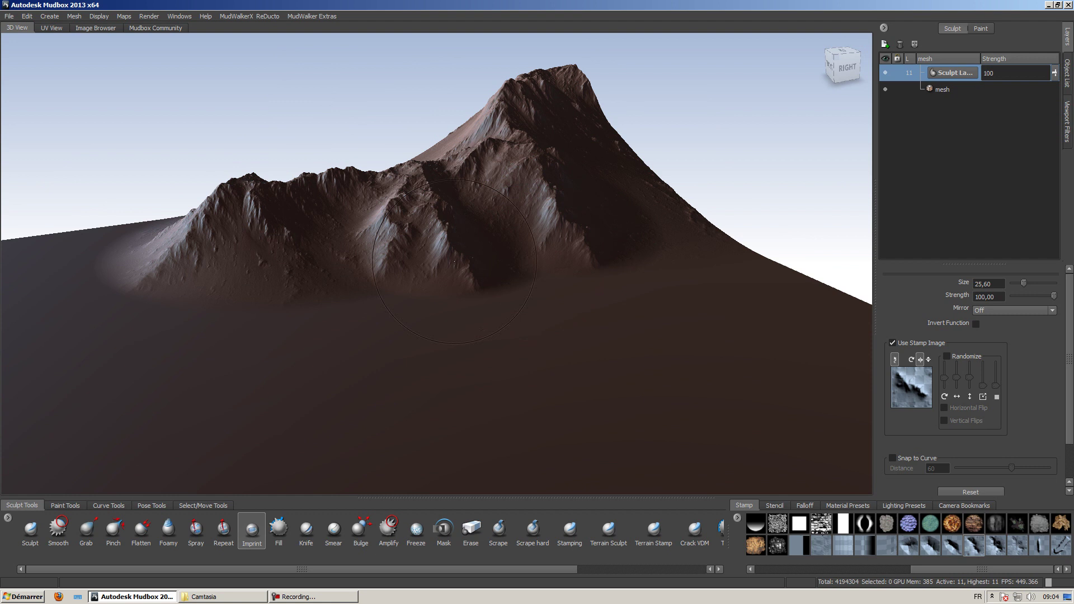
Switch to the neighbouring rugged mountain stamp and imprint a second large peak with a front spur at the opposite end of the ridge.
mouse_move(554, 256)
alt+mouse_down()
mouse_move(532, 265)
mouse_move(585, 272)
mouse_move(570, 270)
alt+mouse_up()
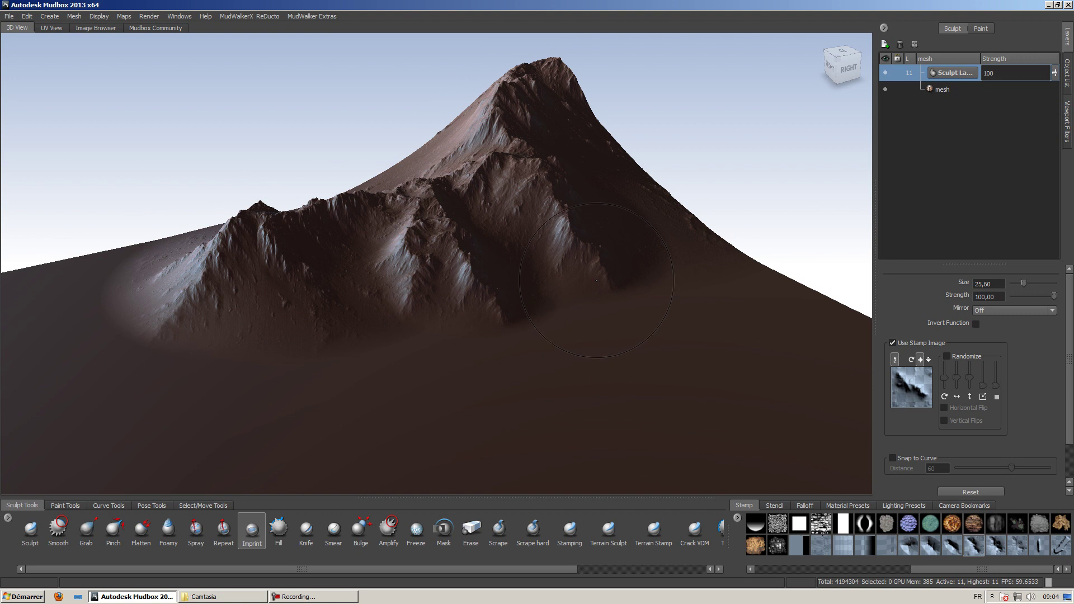
alt+drag(573, 248, 462, 230)
alt+middle_drag(462, 230, 539, 187)
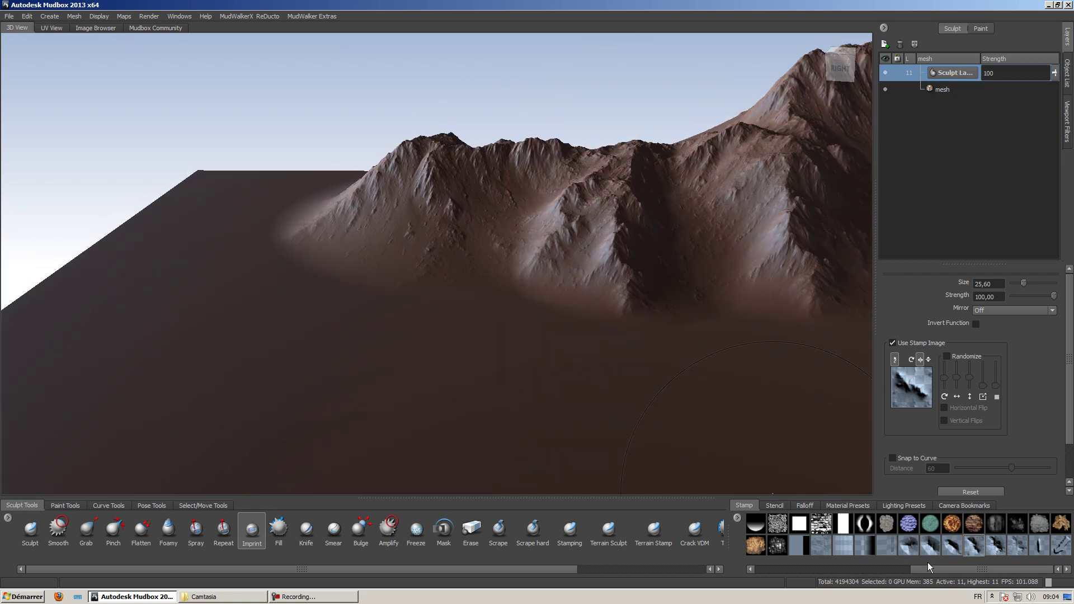
click(996, 547)
drag(230, 224, 91, 382)
alt+middle_drag(221, 274, 269, 238)
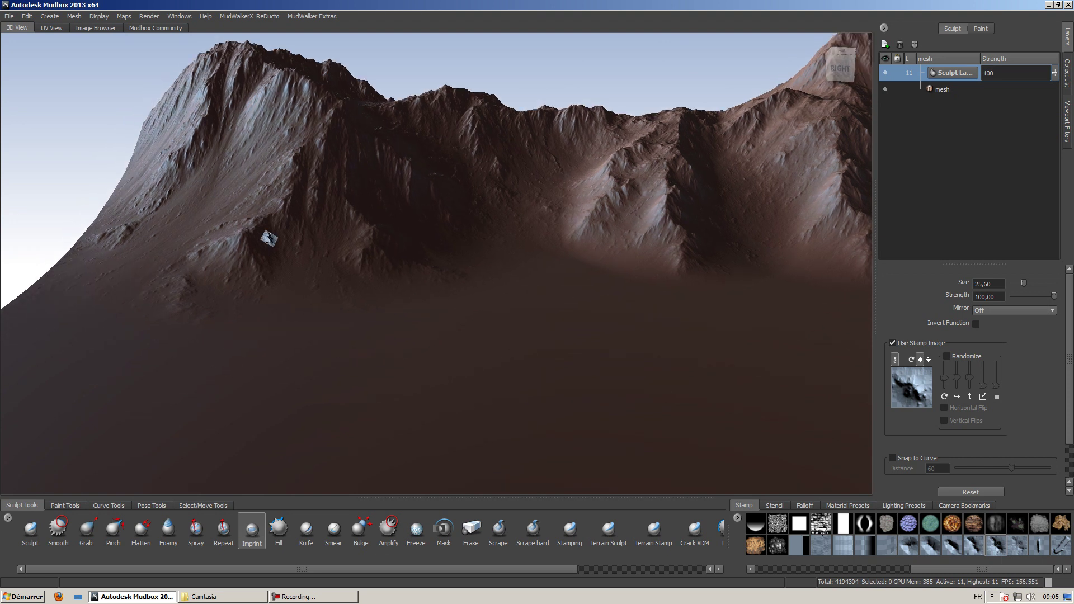
mouse_move(269, 239)
mouse_down()
mouse_move(408, 258)
mouse_move(364, 220)
mouse_move(412, 218)
mouse_move(437, 253)
mouse_move(517, 277)
mouse_move(570, 239)
mouse_move(727, 372)
mouse_up()
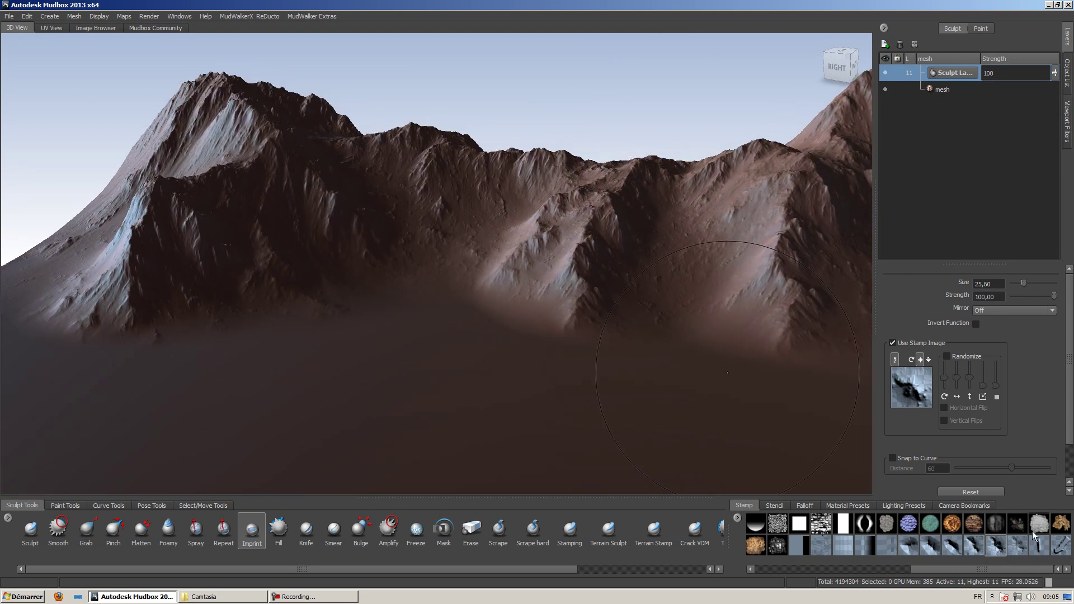
Try to imprint the winding canyon stamp across the flat ground at the foot of the second peak.
click(1059, 550)
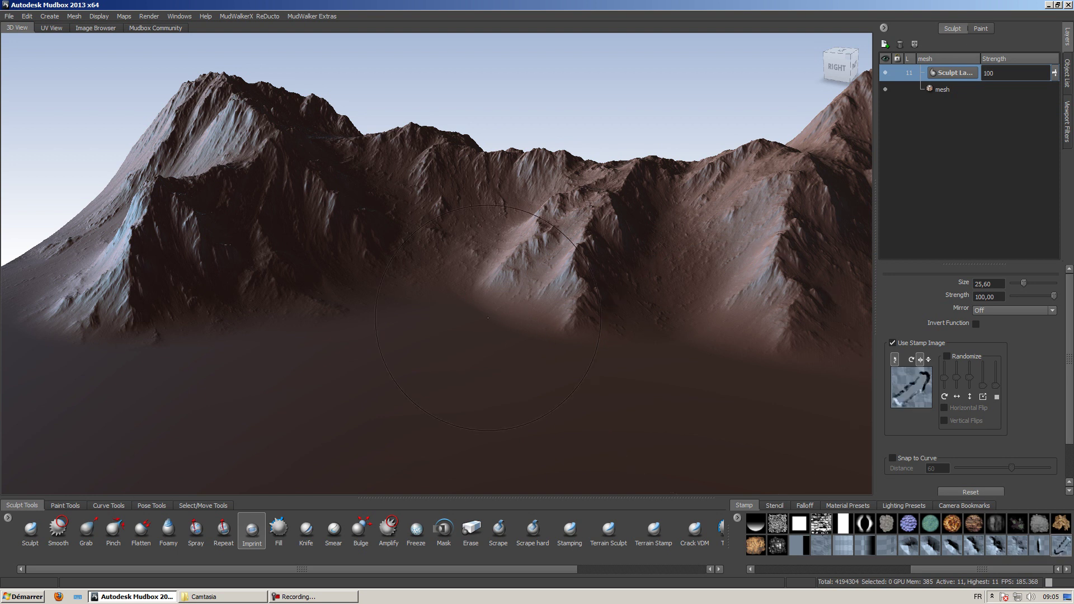
alt+middle_drag(478, 332, 487, 295)
drag(174, 333, 444, 207)
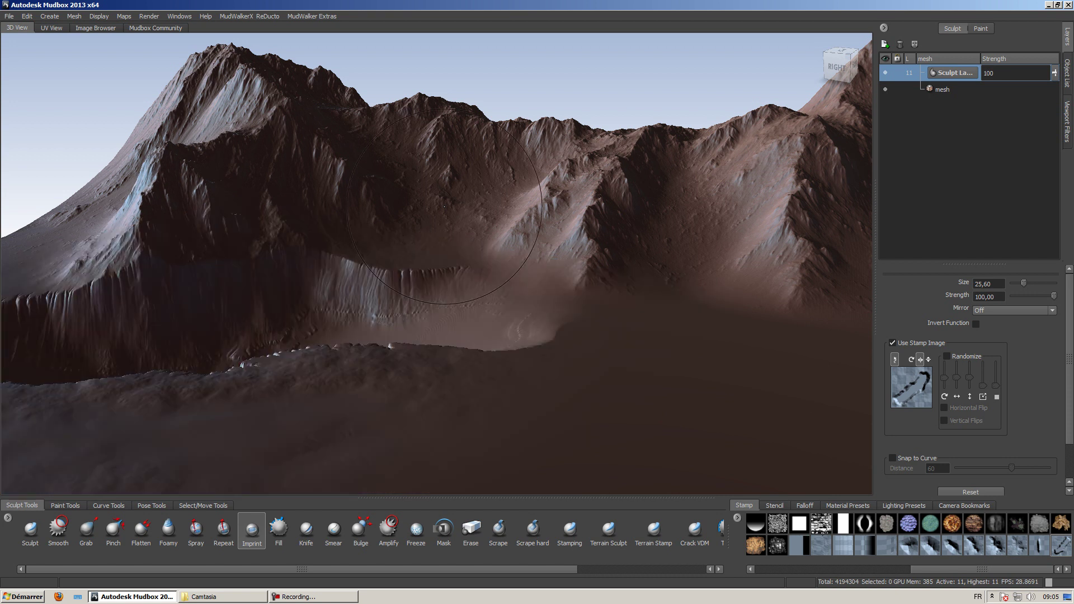
alt+drag(444, 206, 367, 308)
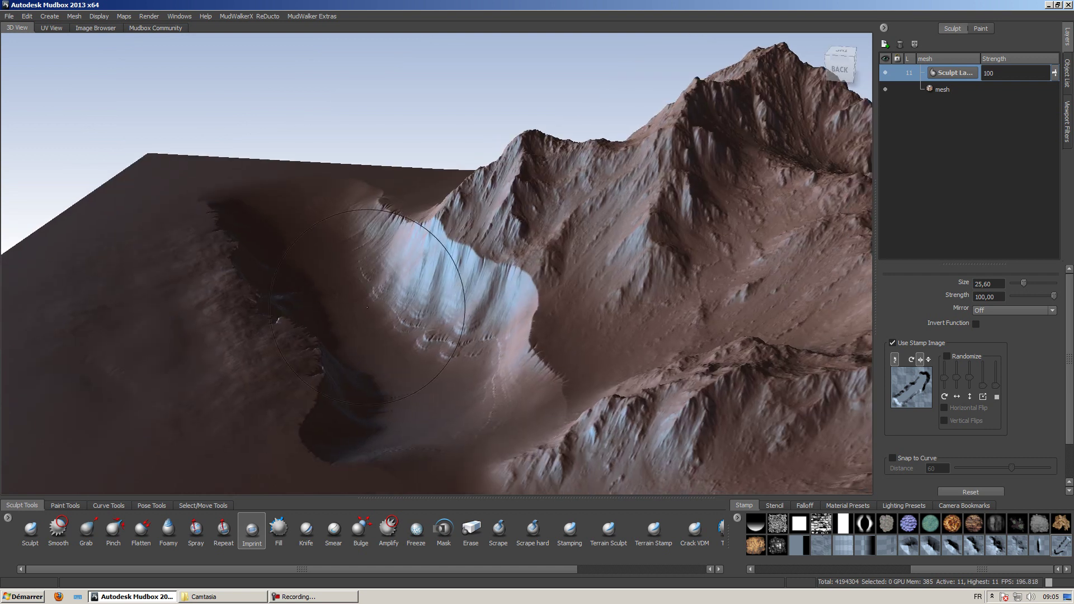
mouse_move(503, 358)
alt+mouse_down()
mouse_move(328, 354)
mouse_move(602, 304)
mouse_move(398, 282)
alt+mouse_up()
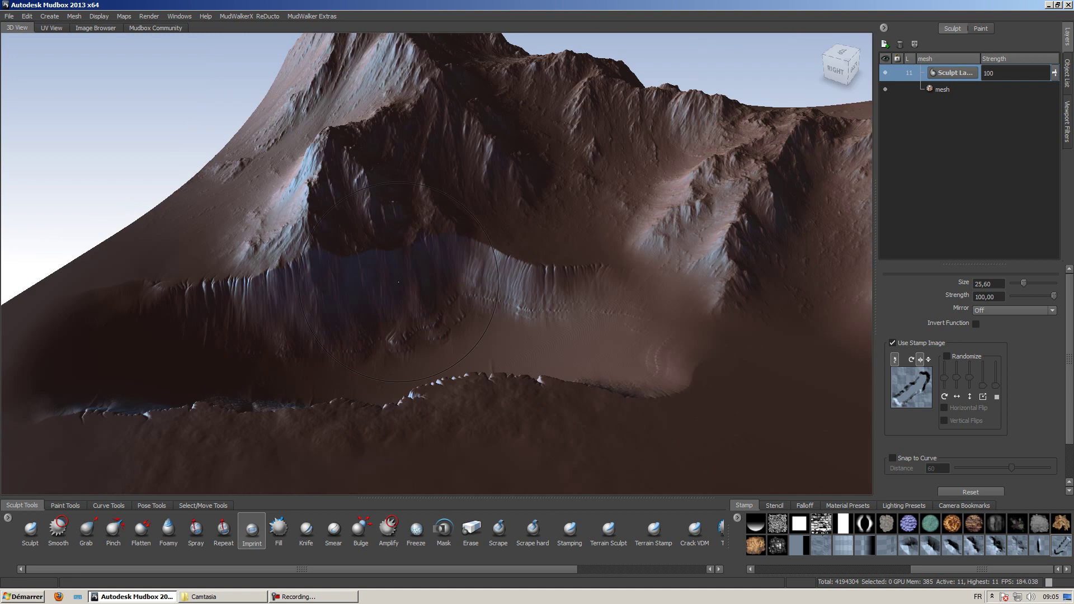
key(ctrl+z)
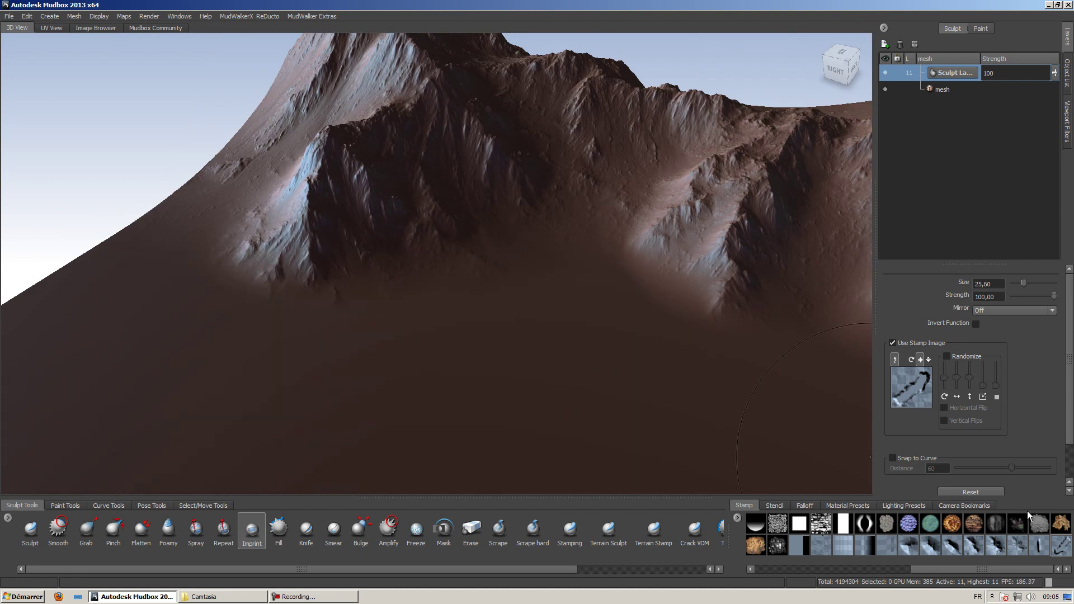
Choose the broad, soft-sloped ridge stamp for the Imprint tool and set its strength to 50.
alt+middle_drag(579, 274, 528, 259)
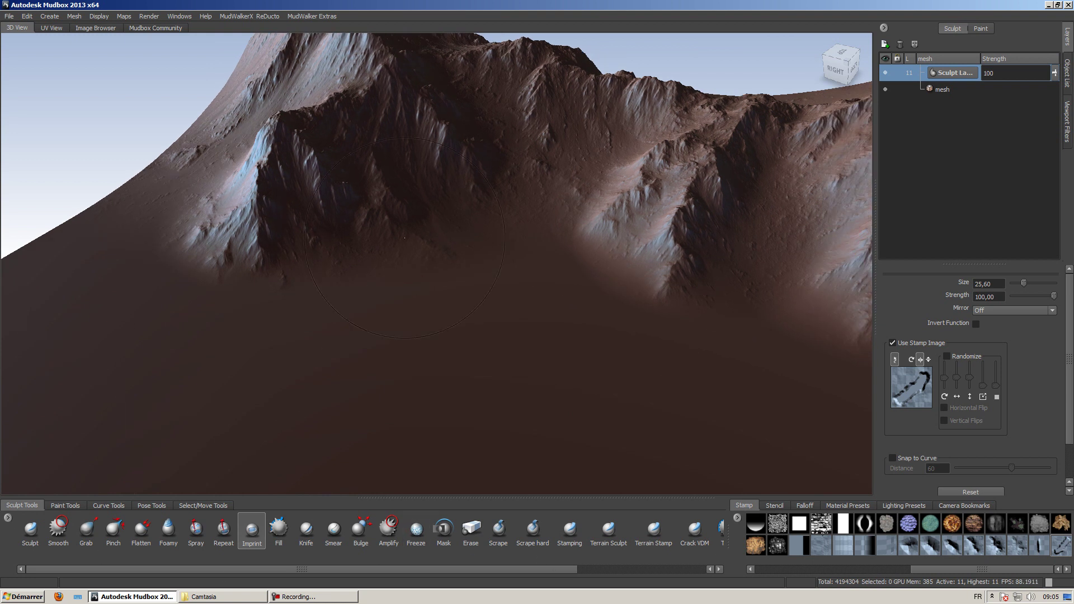
mouse_move(421, 315)
alt+mouse_down()
mouse_move(610, 305)
mouse_move(655, 239)
mouse_move(827, 453)
alt+mouse_up()
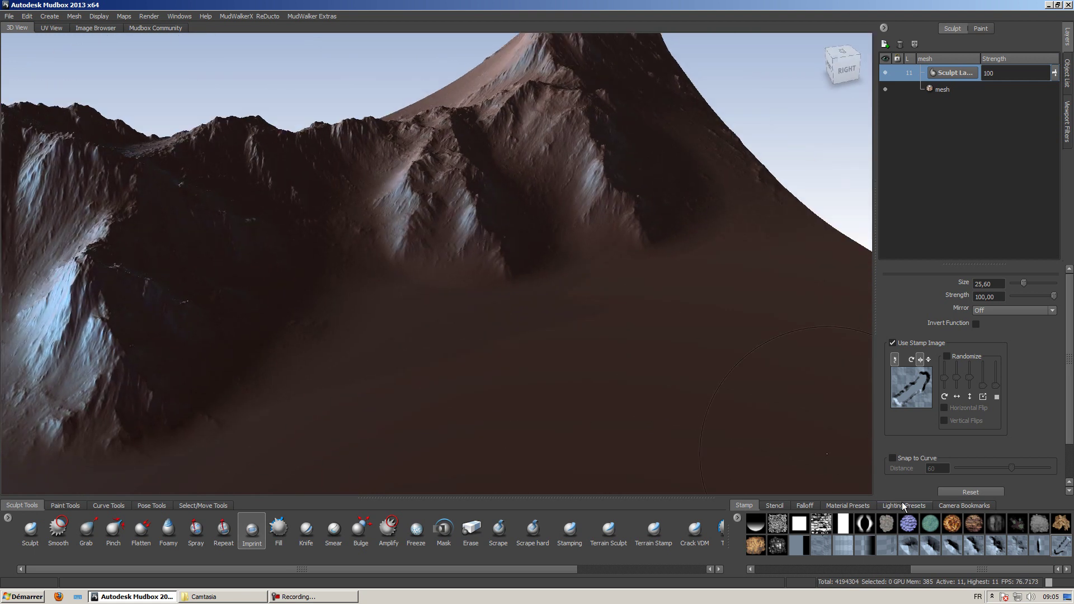
mouse_move(553, 273)
alt+mouse_down()
mouse_move(554, 179)
mouse_move(616, 224)
mouse_move(458, 313)
mouse_move(381, 310)
mouse_move(274, 207)
alt+mouse_up()
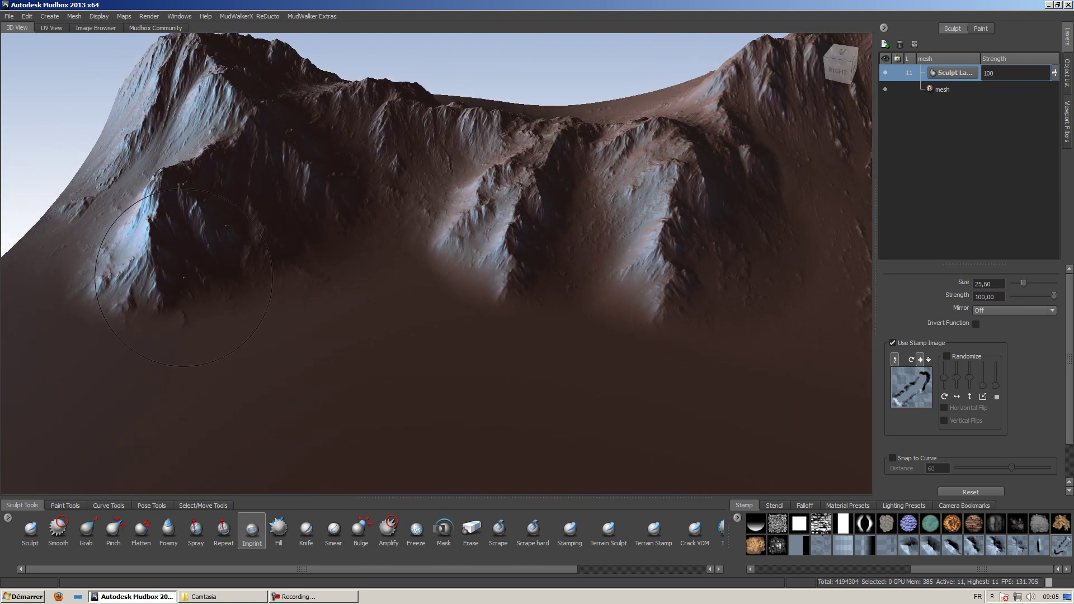
alt+drag(287, 372, 566, 339)
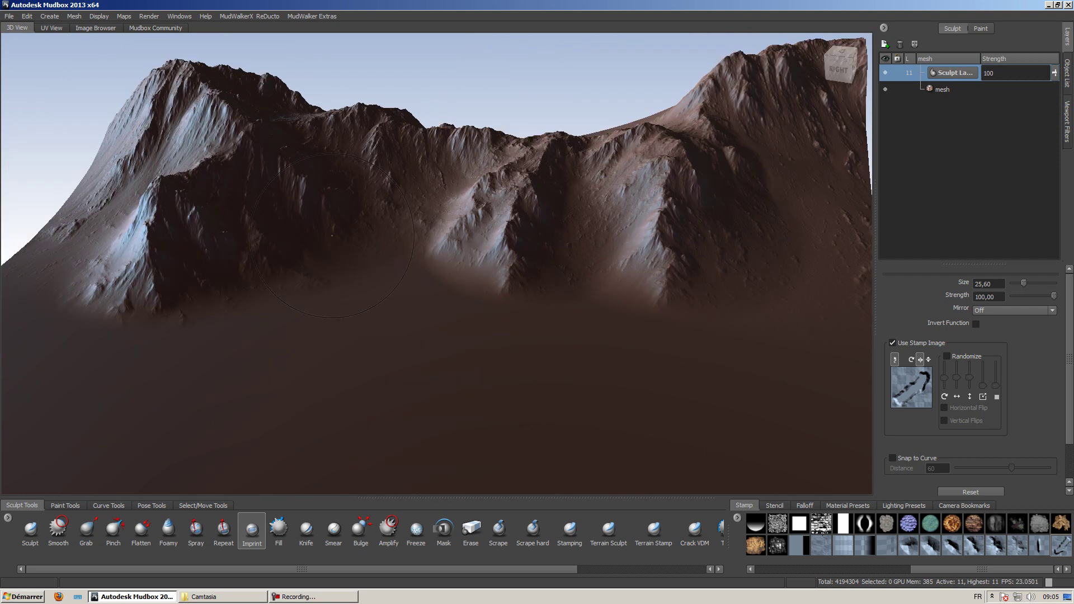
click(1017, 546)
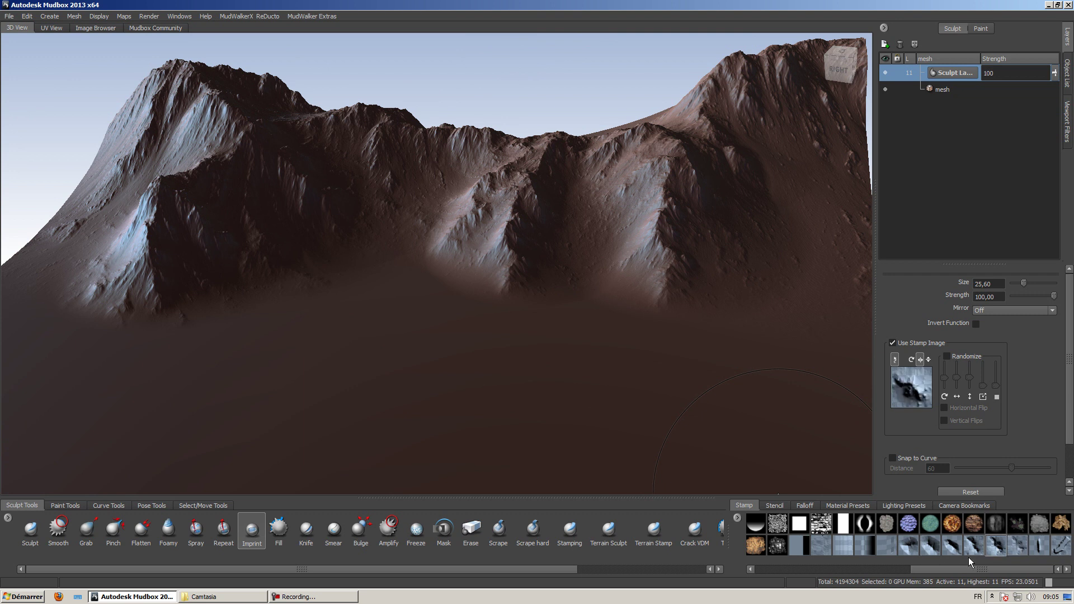
drag(999, 298, 922, 301)
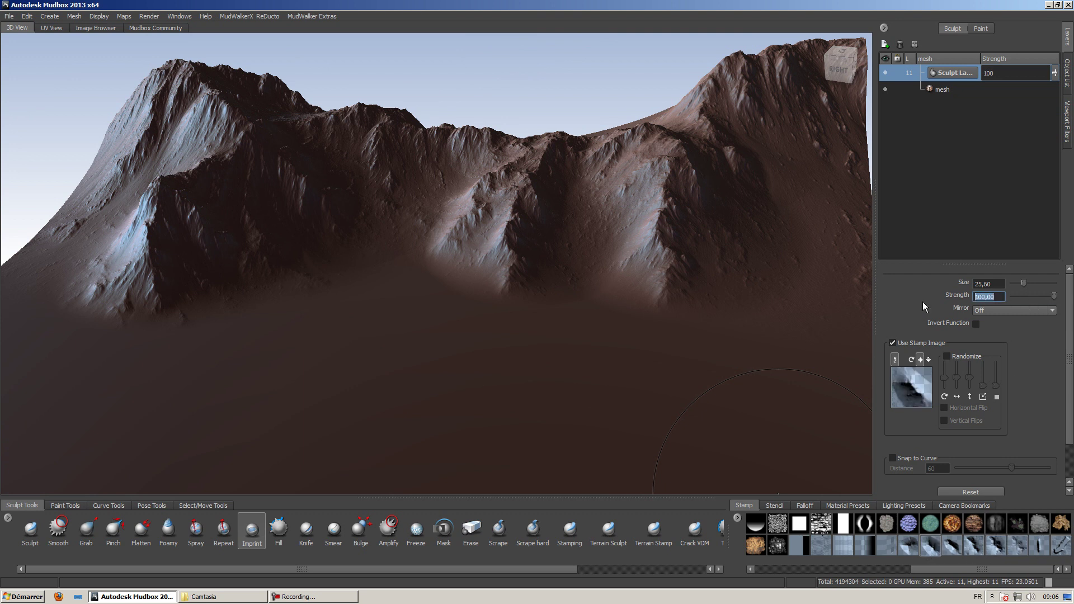
text(50)
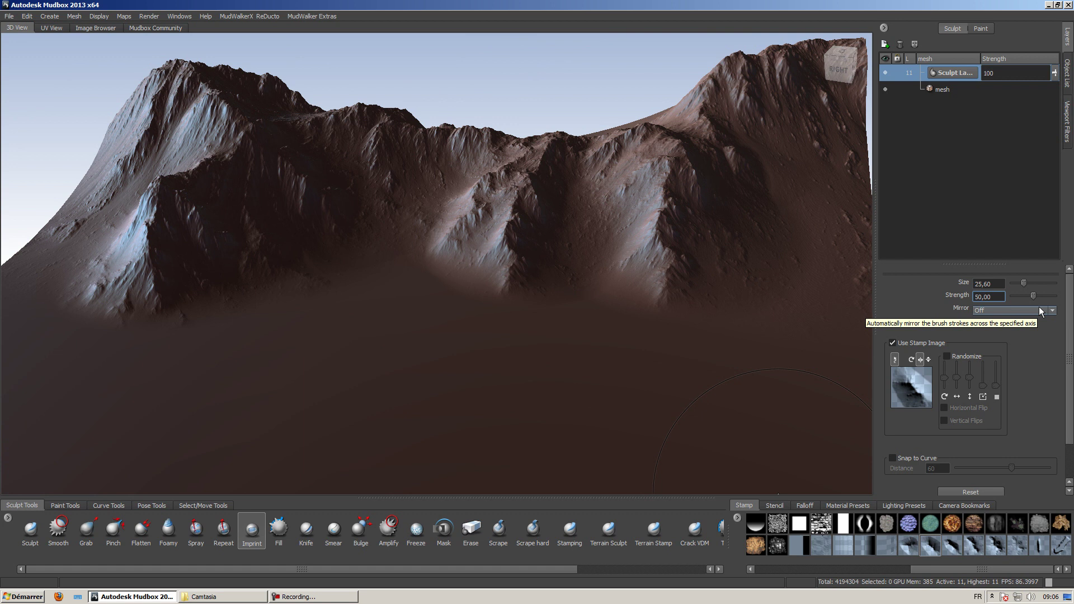
key(Return)
Imprint lower foothill ridges on the flat ground in front of the second peak and along its outer slope.
alt+drag(413, 351, 380, 353)
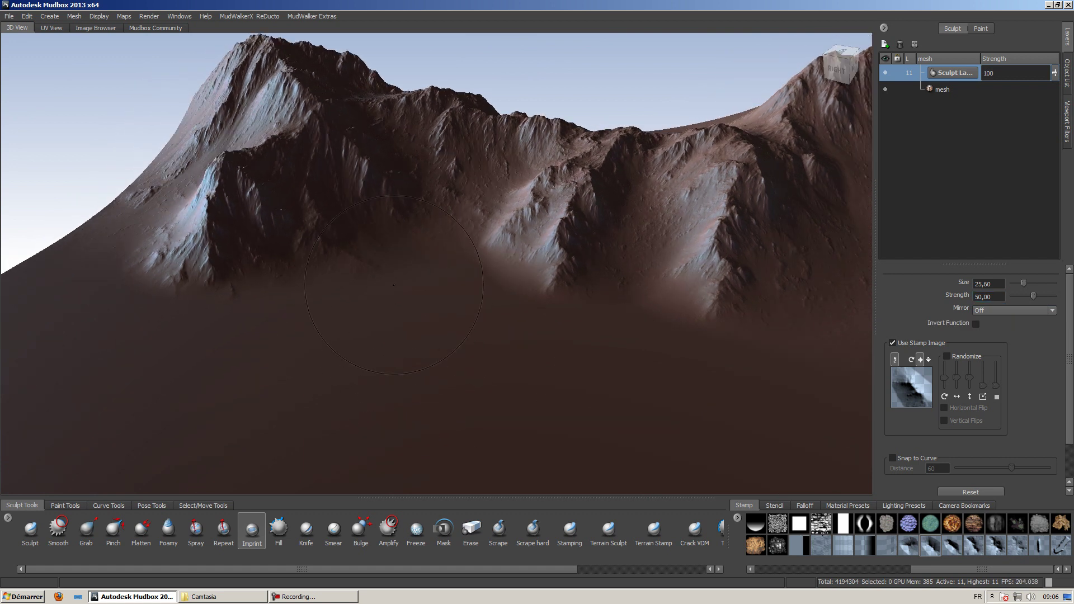
mouse_move(413, 270)
mouse_down()
mouse_move(363, 299)
mouse_move(218, 298)
mouse_move(160, 260)
mouse_move(289, 153)
mouse_move(335, 99)
mouse_up()
alt+drag(453, 352, 56, 226)
drag(162, 285, 426, 234)
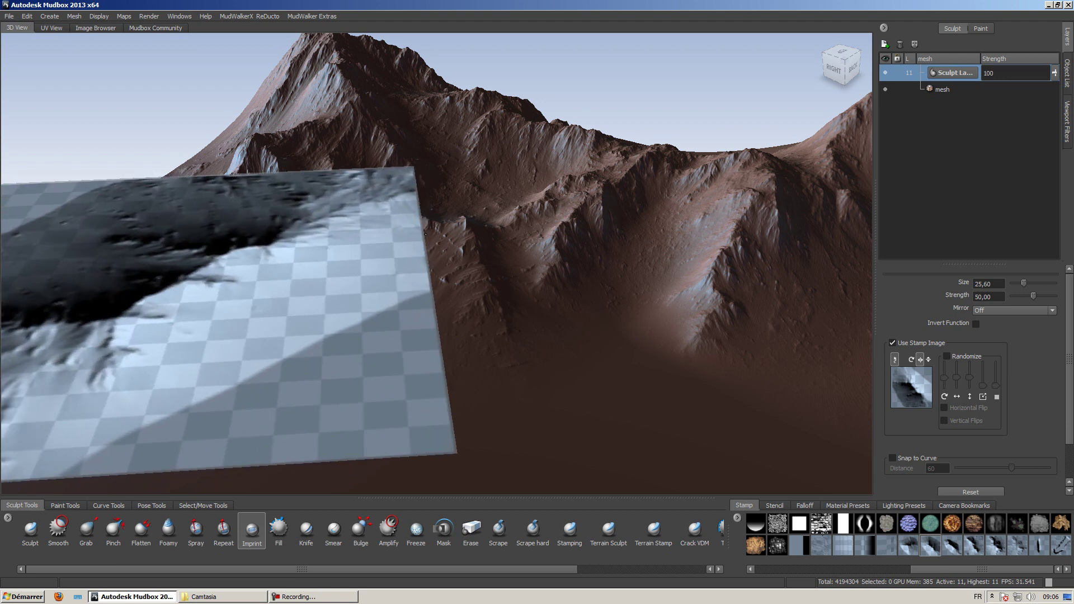
drag(426, 233, 426, 235)
alt+drag(341, 313, 407, 349)
mouse_move(268, 261)
mouse_down()
mouse_move(168, 342)
mouse_move(160, 378)
mouse_up()
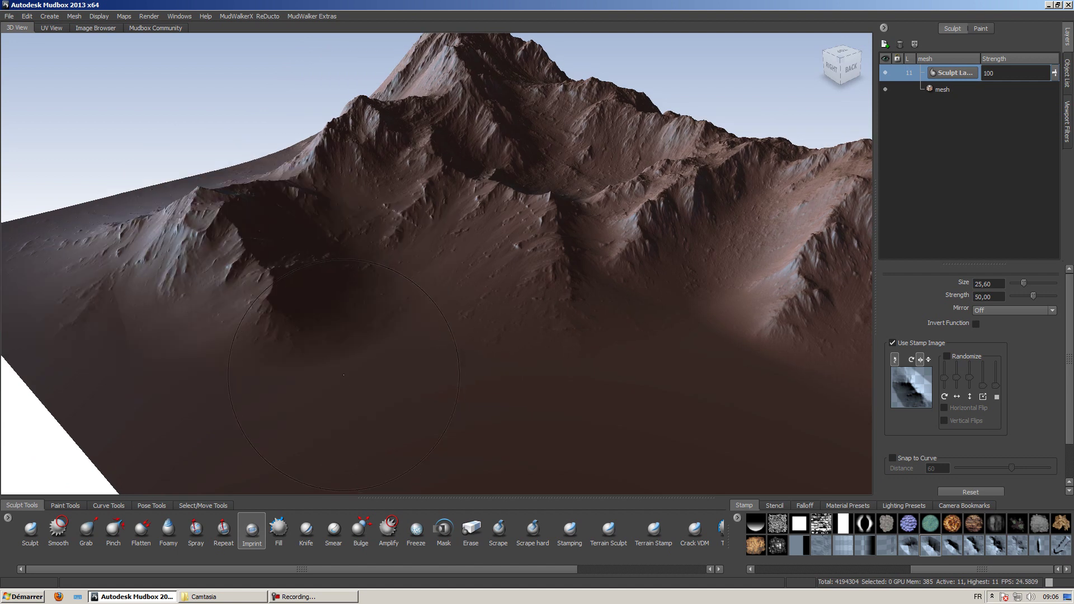
alt+drag(343, 375, 510, 299)
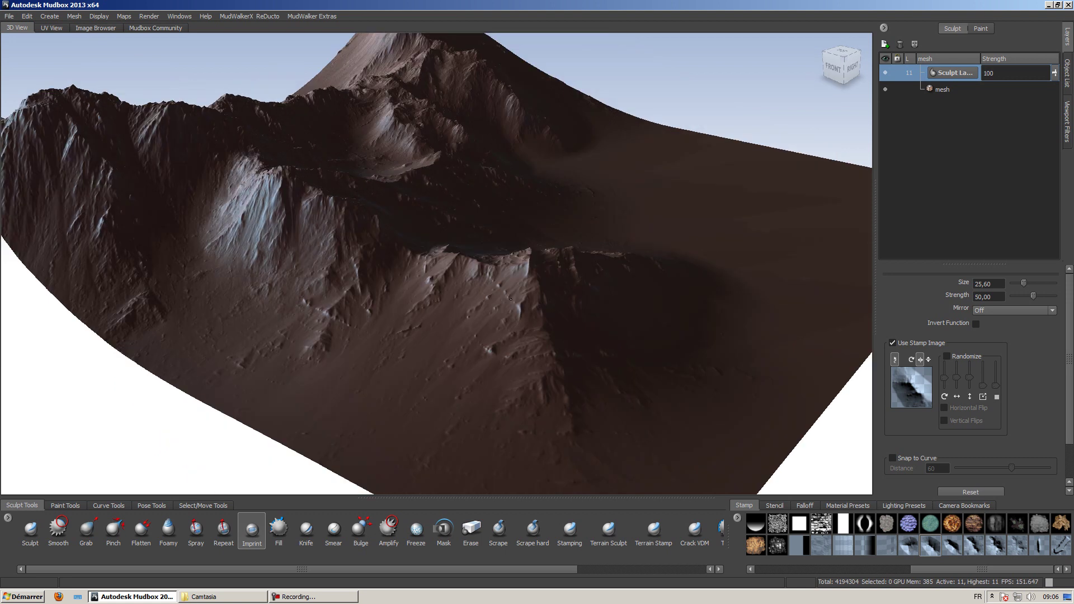
mouse_move(324, 335)
mouse_down()
mouse_move(509, 209)
mouse_move(471, 248)
mouse_up()
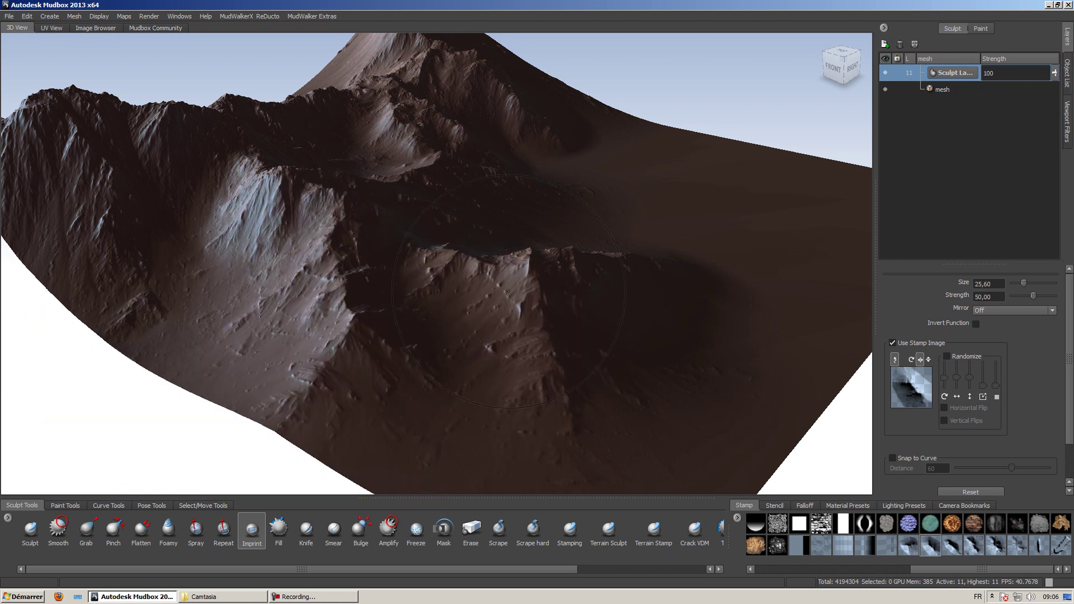
Imprint another foothill spur in the middle of the range, extending the central ridges toward the flat ground.
mouse_move(508, 291)
alt+mouse_down()
mouse_move(577, 335)
mouse_move(540, 328)
mouse_move(522, 369)
alt+mouse_up()
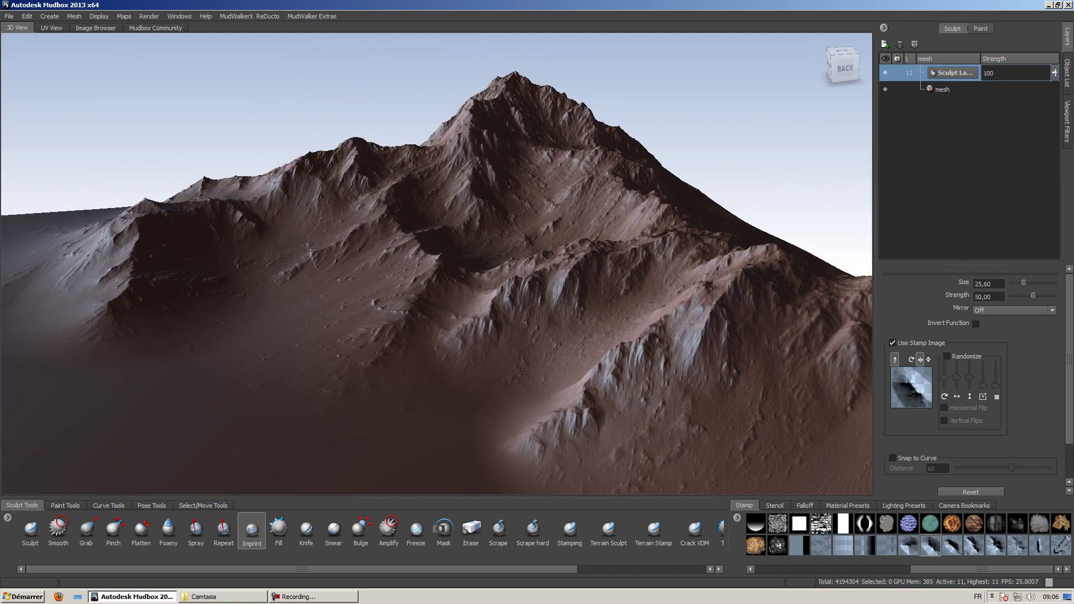
alt+right_drag(523, 369, 550, 373)
alt+middle_drag(550, 374, 516, 313)
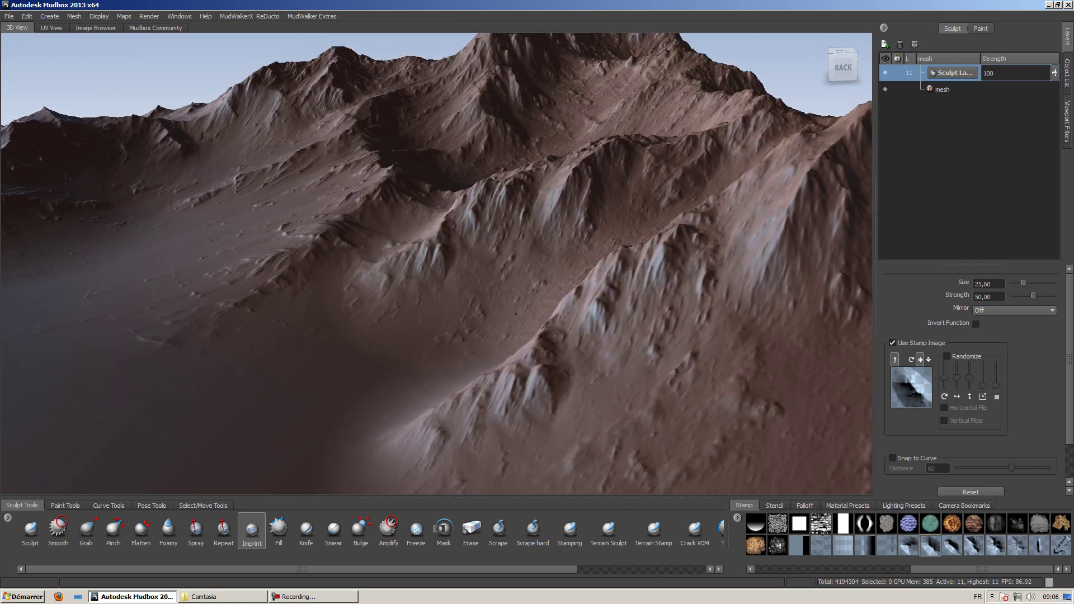
mouse_move(515, 314)
alt+mouse_down()
mouse_move(507, 281)
mouse_move(460, 288)
mouse_move(523, 322)
mouse_move(428, 297)
mouse_move(525, 314)
alt+mouse_up()
alt+right_drag(525, 314, 642, 362)
mouse_move(655, 309)
mouse_down()
mouse_move(778, 358)
mouse_move(839, 313)
mouse_move(772, 279)
mouse_move(798, 289)
mouse_up()
drag(530, 302, 811, 297)
drag(710, 157, 708, 150)
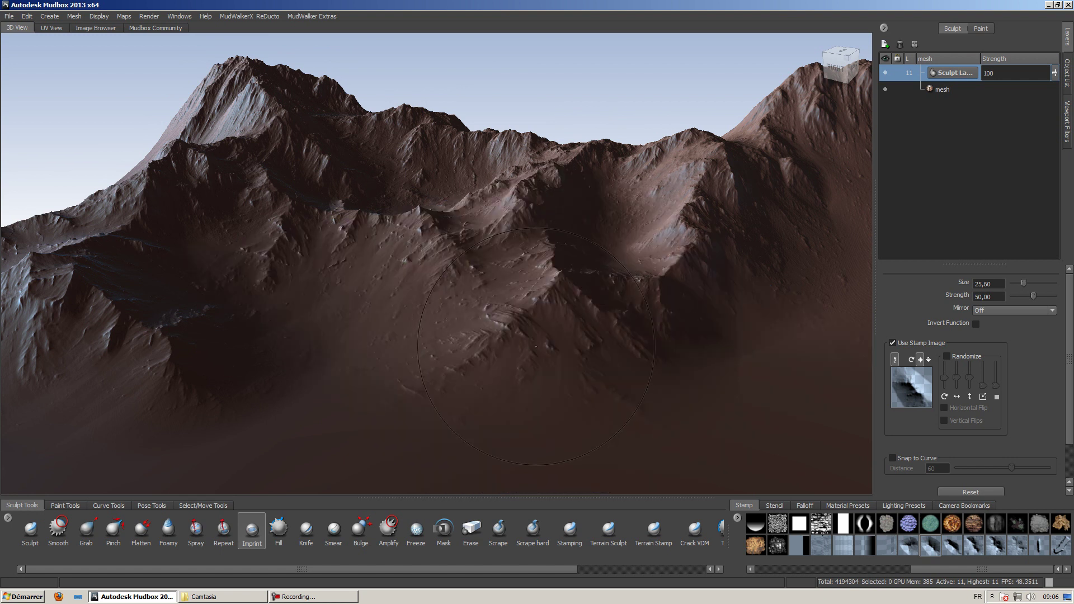
Imprint half-strength ridges at the foot of the tall corner mountain, filling the slope near the plane's edge.
alt+drag(536, 346, 552, 338)
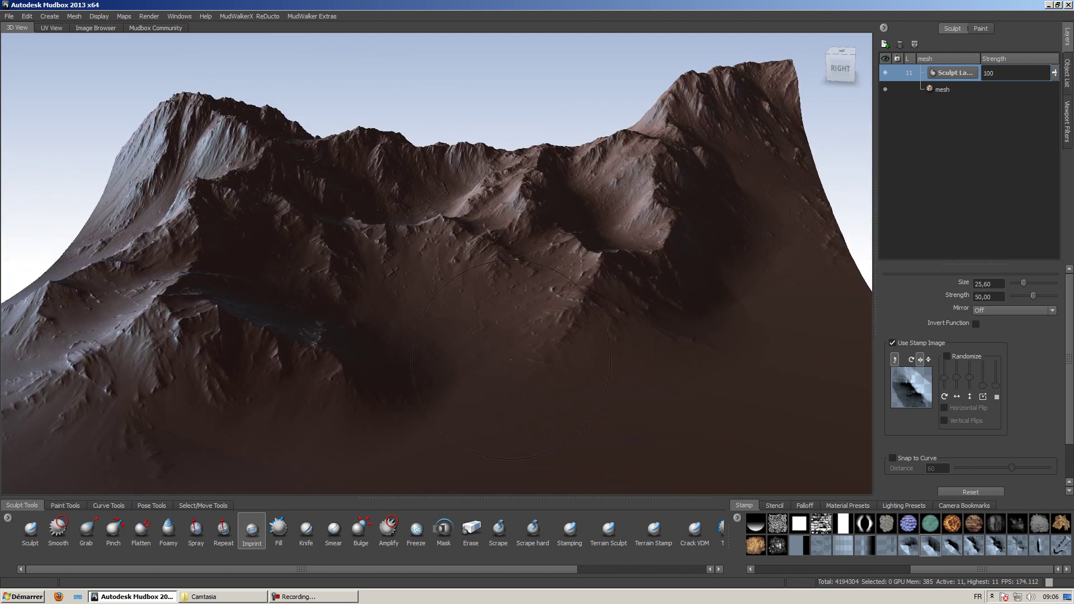
mouse_move(764, 276)
mouse_down()
mouse_move(712, 190)
mouse_move(715, 147)
mouse_up()
alt+middle_drag(676, 317, 545, 311)
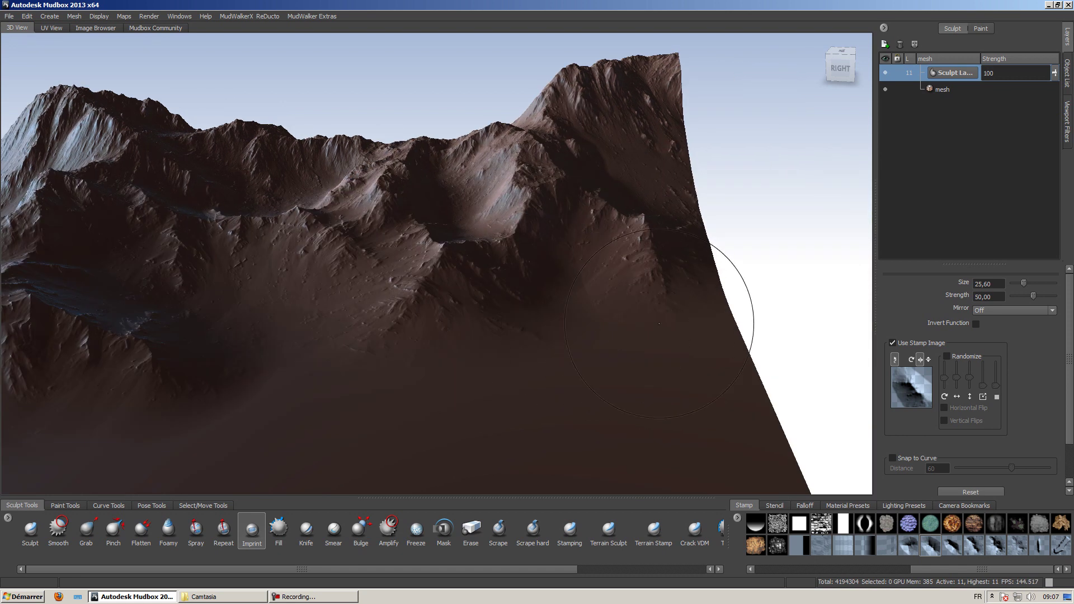
drag(666, 302, 727, 231)
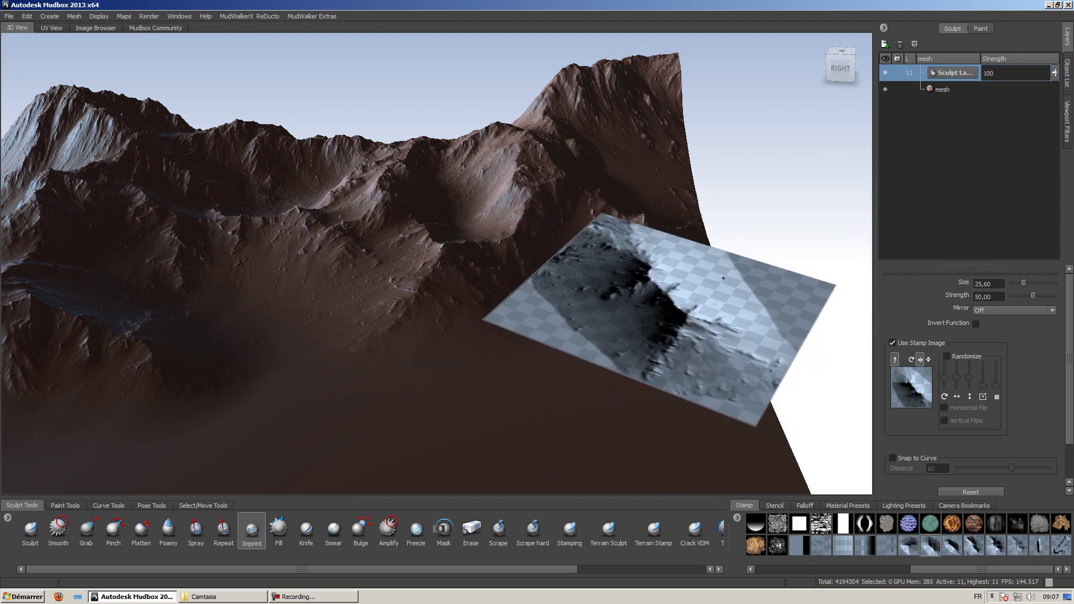
drag(724, 278, 724, 250)
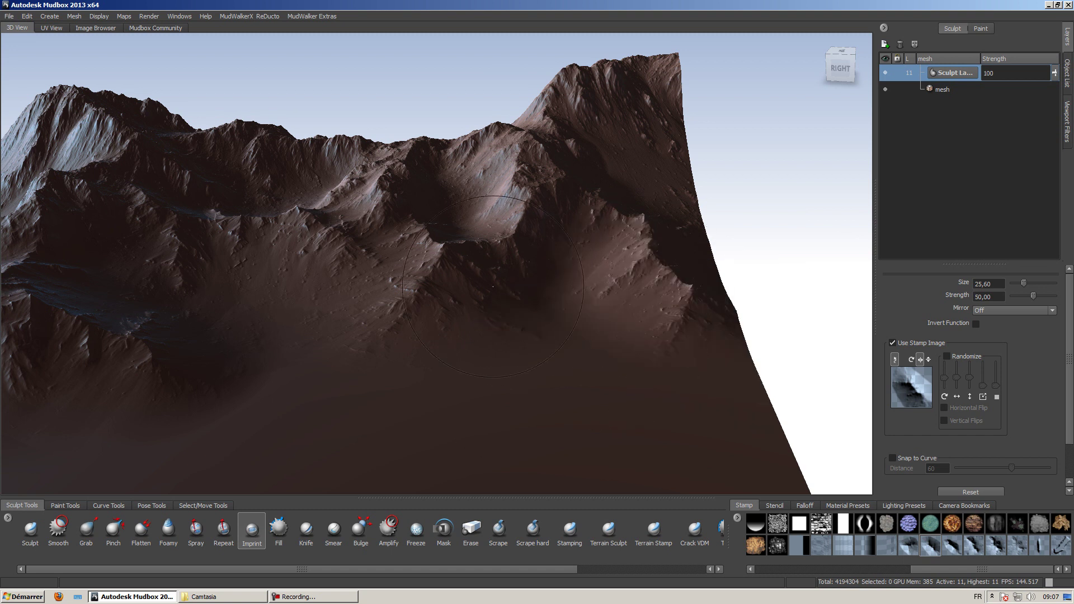
alt+middle_drag(453, 275, 540, 248)
mouse_move(540, 249)
alt+mouse_down()
mouse_move(492, 258)
mouse_move(490, 335)
mouse_move(557, 275)
mouse_move(777, 450)
alt+mouse_up()
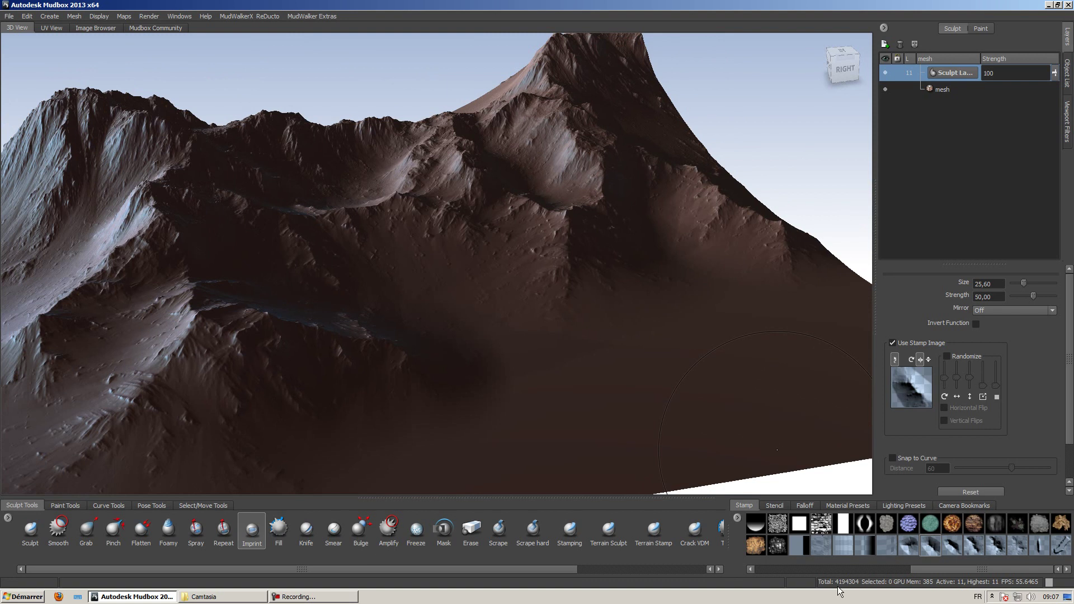
Examine the sculpted mountain range from several sides, checking the peaks, ridges and foothills.
alt+drag(411, 253, 439, 256)
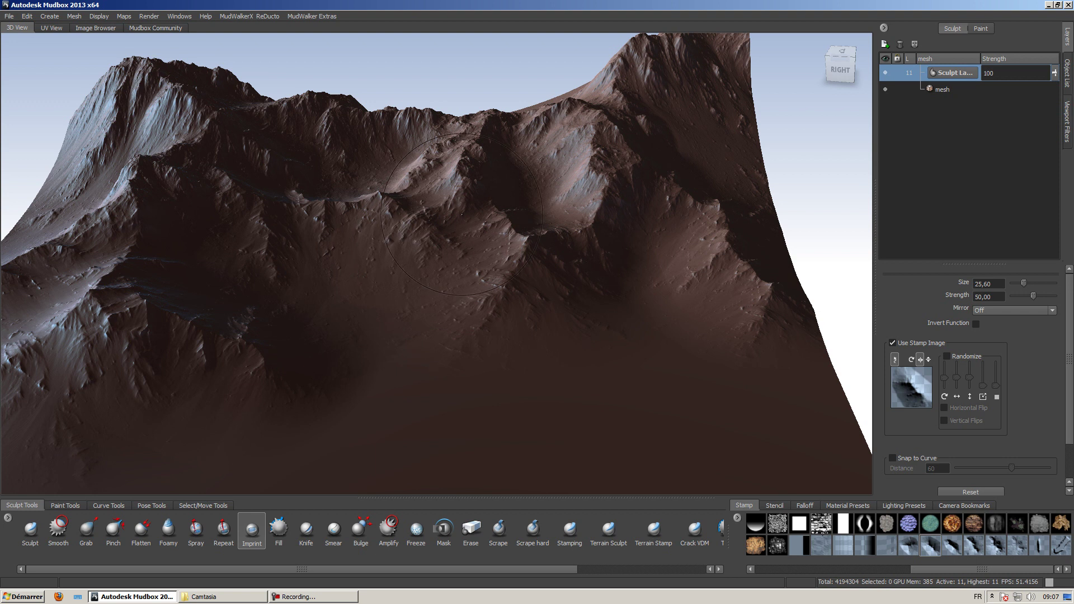
mouse_move(455, 213)
alt+mouse_down()
mouse_move(451, 222)
mouse_move(388, 150)
mouse_move(501, 207)
mouse_move(497, 234)
mouse_move(436, 227)
mouse_move(523, 213)
alt+mouse_up()
alt+right_drag(358, 184, 414, 179)
alt+drag(414, 179, 386, 165)
alt+right_drag(387, 164, 457, 136)
alt+middle_drag(456, 137, 447, 229)
mouse_move(446, 228)
alt+mouse_down()
mouse_move(417, 236)
mouse_move(464, 261)
mouse_move(439, 243)
mouse_move(478, 285)
mouse_move(426, 303)
mouse_move(483, 285)
alt+mouse_up()
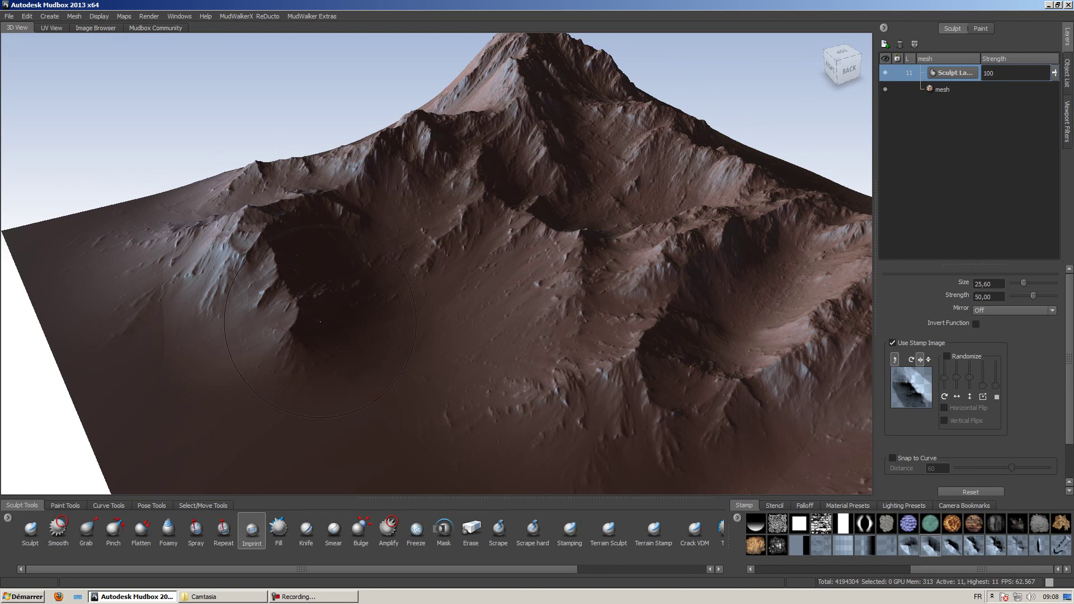
mouse_move(343, 293)
alt+mouse_down()
mouse_move(378, 307)
mouse_move(528, 309)
mouse_move(465, 297)
mouse_move(501, 289)
mouse_move(313, 342)
mouse_move(508, 300)
mouse_move(552, 339)
mouse_move(401, 306)
alt+mouse_up()
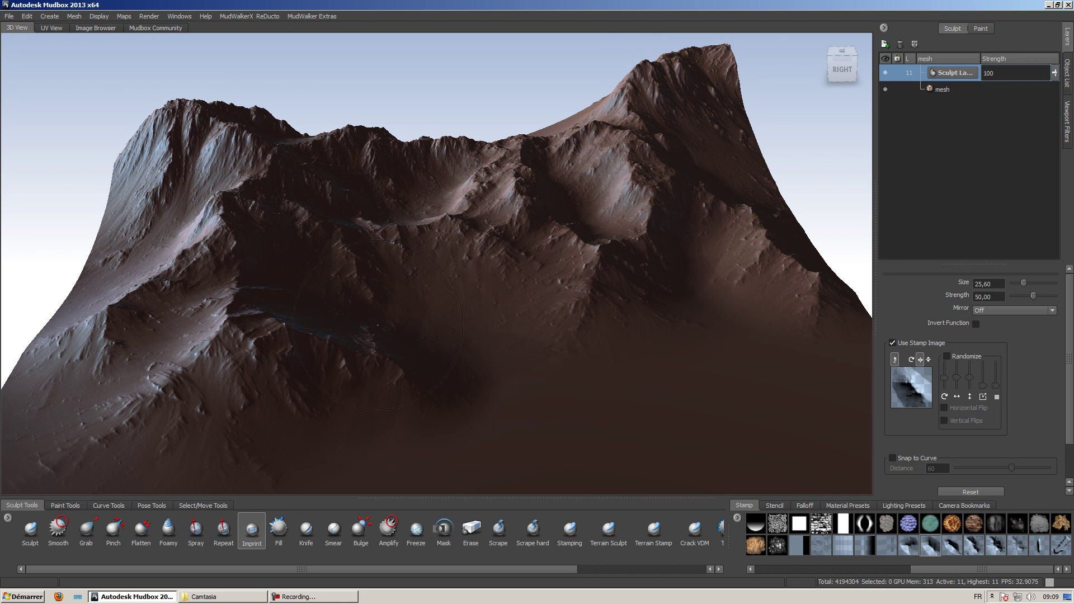
click(306, 597)
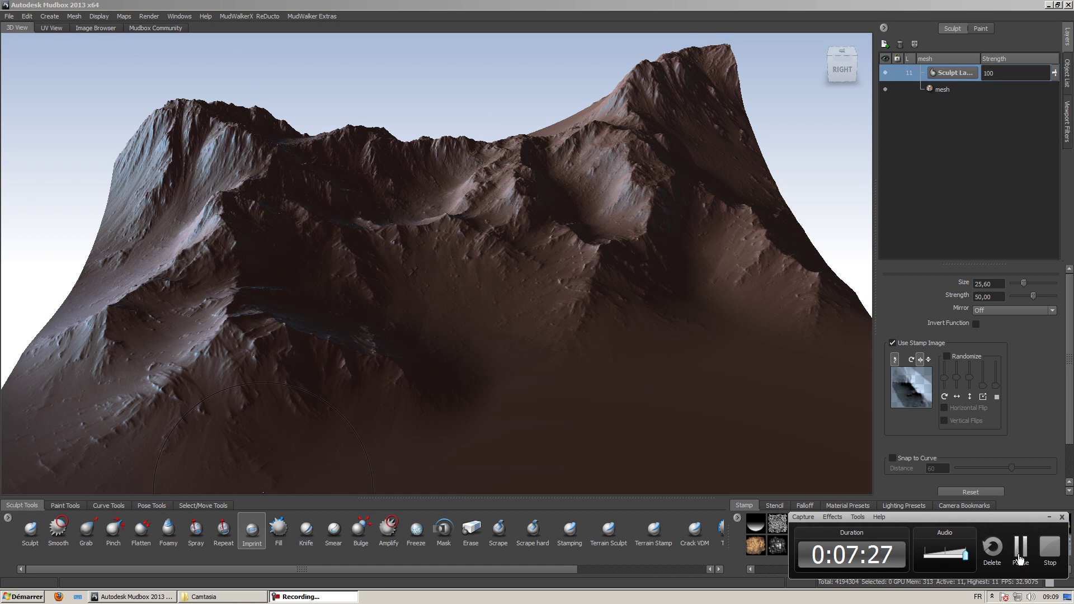
click(1019, 557)
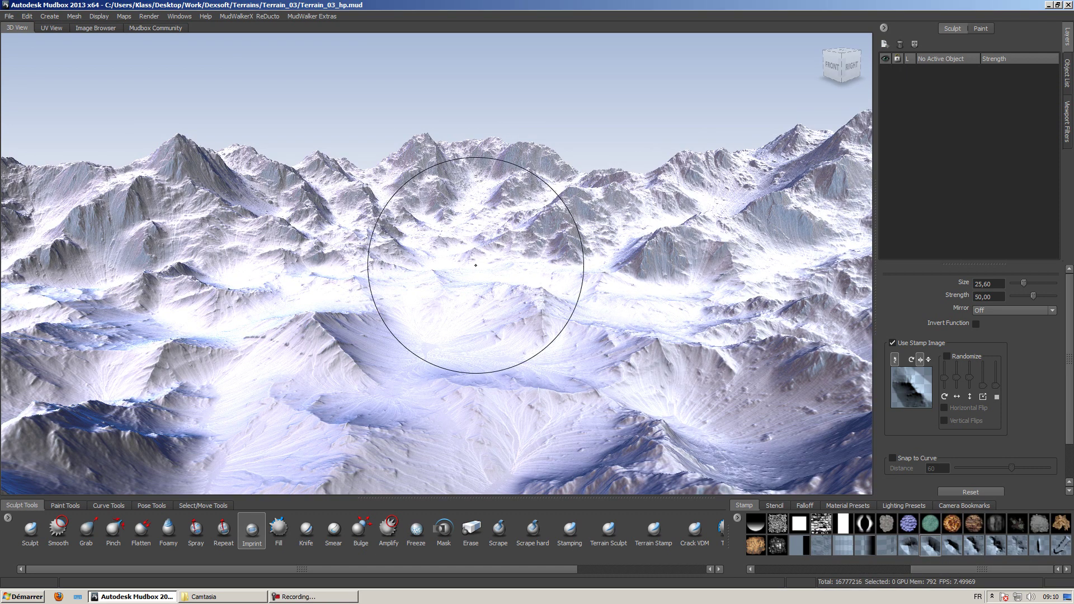
Display the paint layers of the snowy terrain mesh and select the Color_02 layer.
mouse_move(496, 254)
alt+mouse_down()
mouse_move(449, 264)
mouse_move(491, 247)
mouse_move(556, 255)
mouse_move(564, 242)
mouse_move(572, 263)
mouse_move(550, 244)
mouse_move(553, 253)
alt+mouse_up()
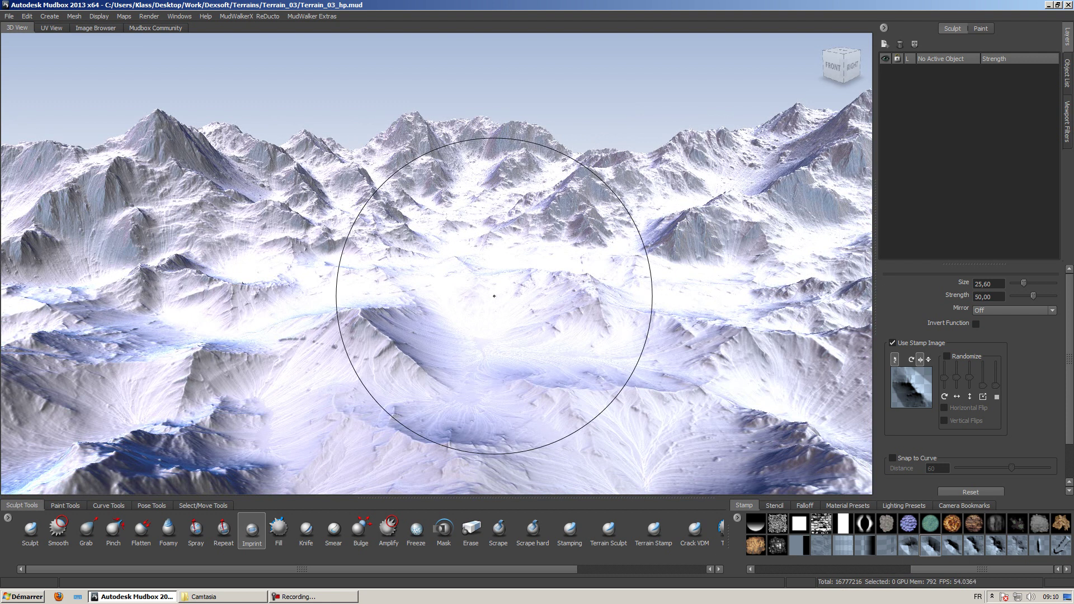
click(1064, 42)
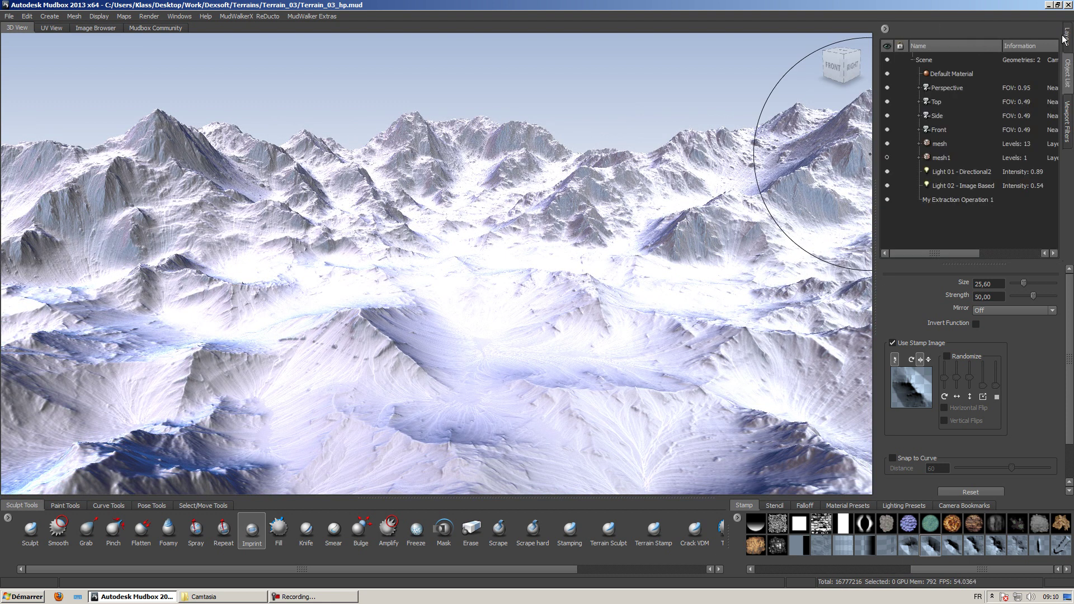
click(1064, 37)
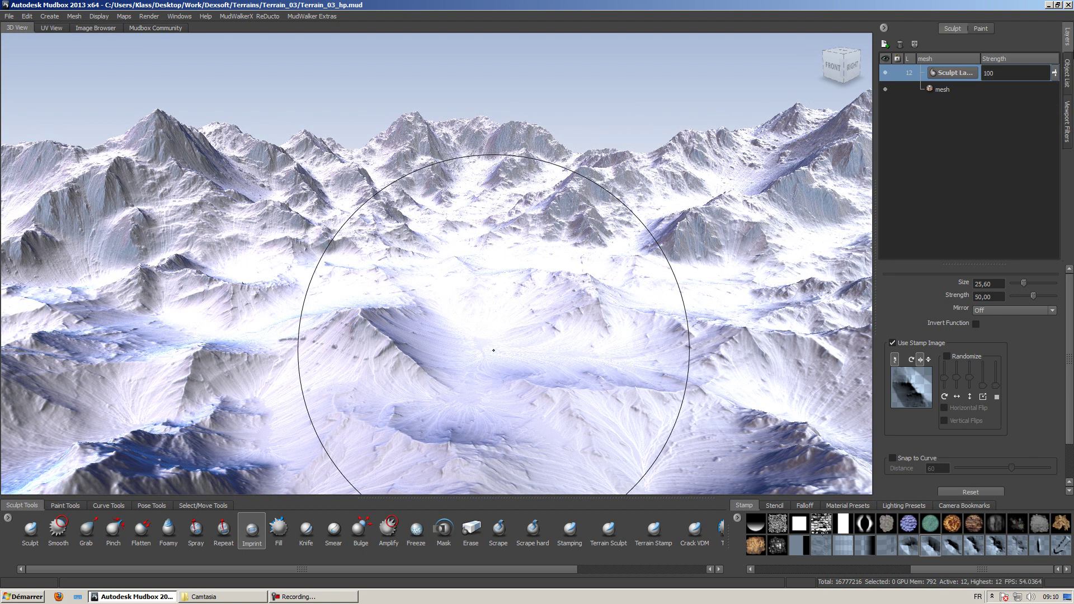
click(980, 28)
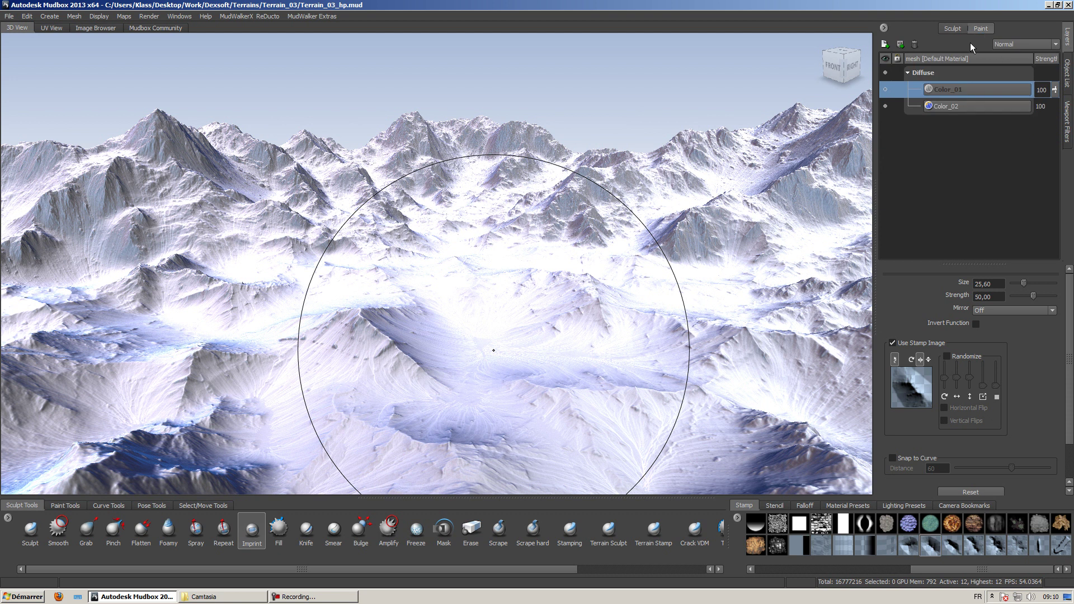
click(943, 107)
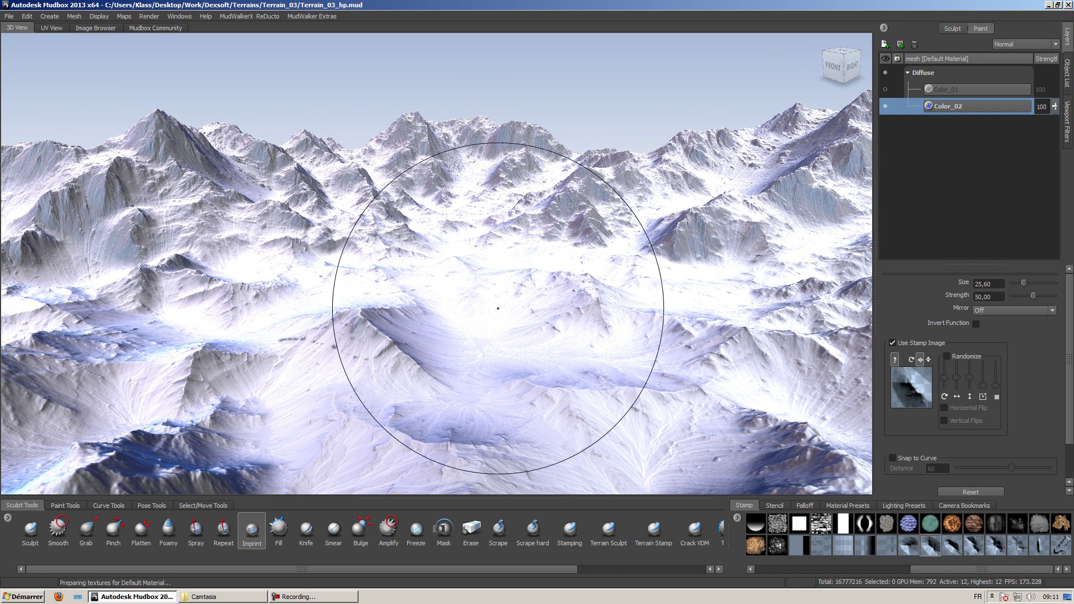
Compare the terrain's two colourings by showing paint layer Color_01 in place of Color_02, and switch back to Color_02.
mouse_move(498, 308)
alt+mouse_down()
mouse_move(443, 321)
mouse_move(282, 301)
mouse_move(322, 283)
mouse_move(251, 285)
mouse_move(438, 236)
mouse_move(442, 206)
mouse_move(383, 204)
mouse_move(354, 215)
mouse_move(420, 233)
mouse_move(448, 262)
mouse_move(423, 257)
alt+mouse_up()
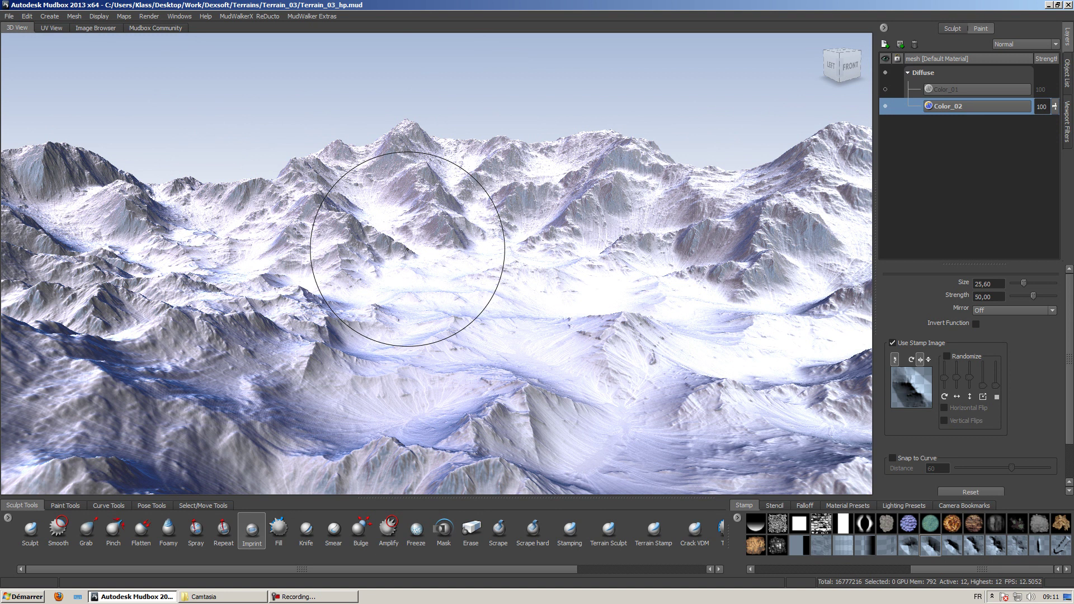
alt+drag(492, 251, 420, 263)
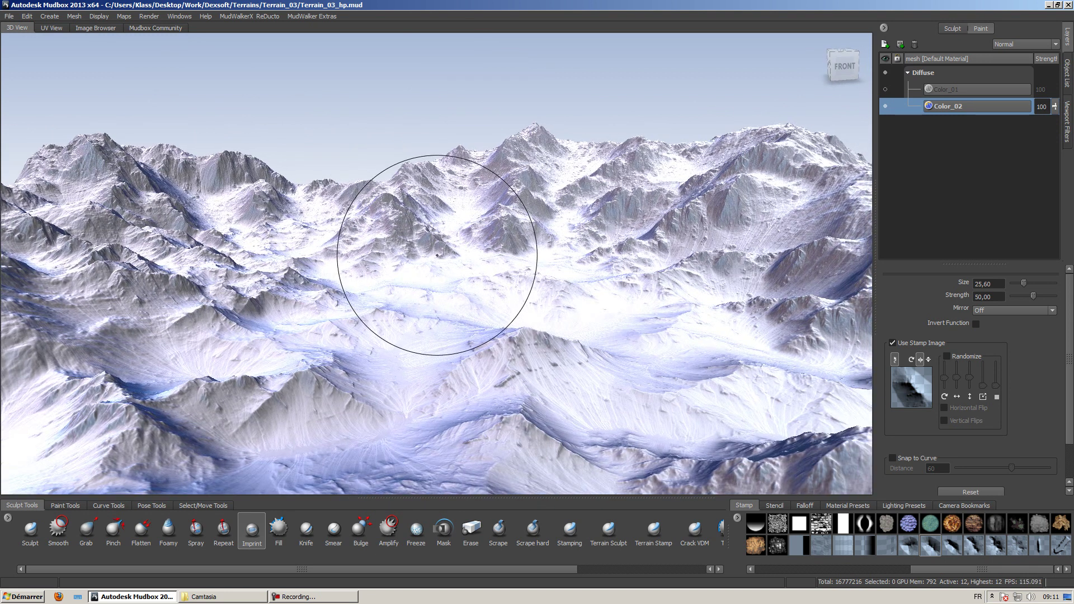
click(885, 106)
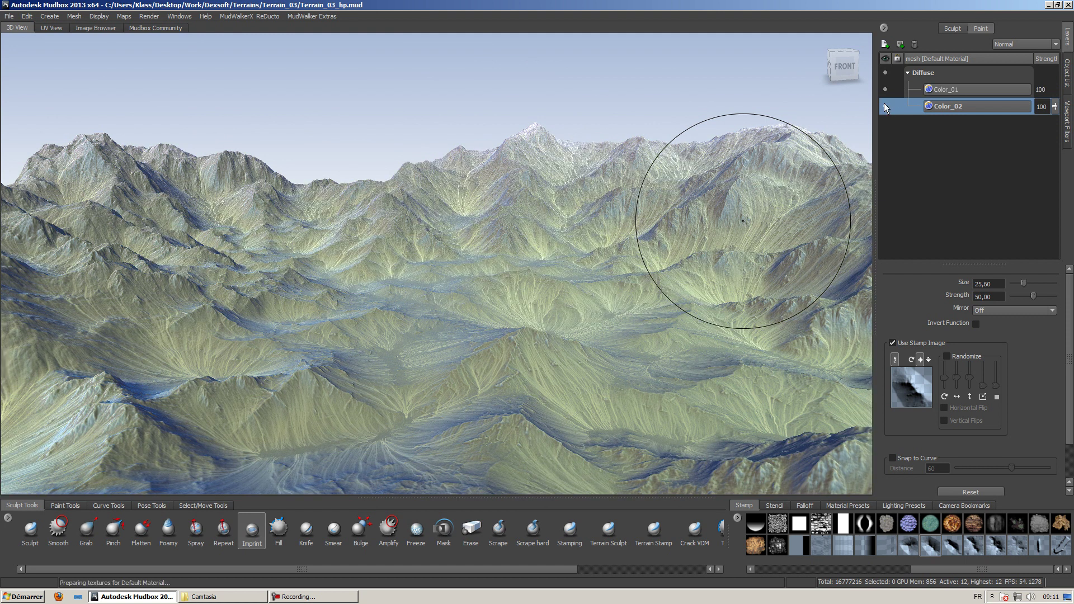
click(884, 106)
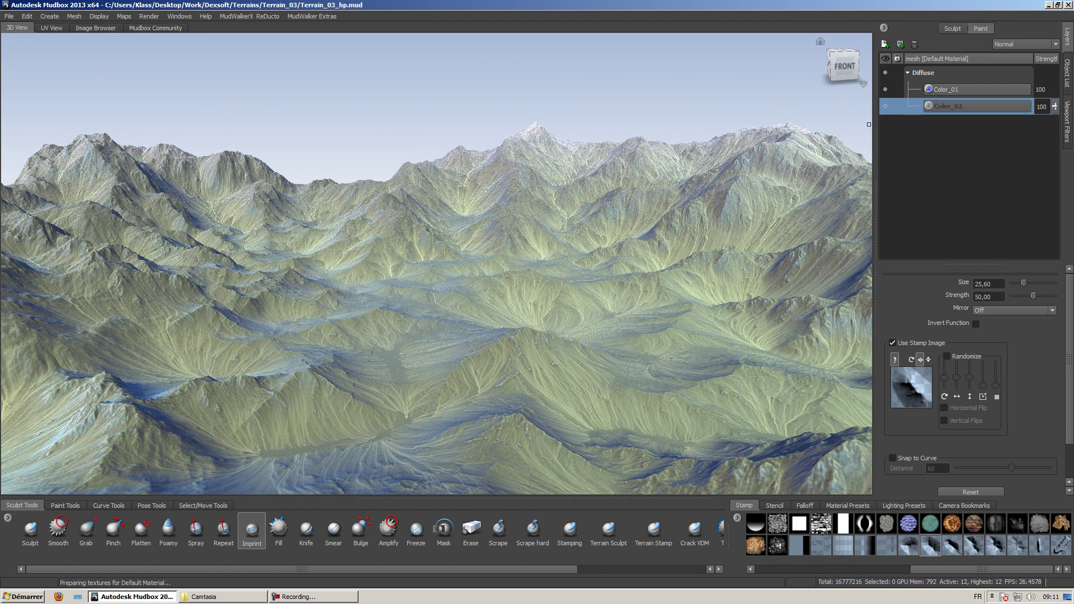
mouse_move(491, 335)
alt+mouse_down()
mouse_move(491, 360)
mouse_move(426, 291)
mouse_move(528, 296)
mouse_move(519, 334)
mouse_move(485, 280)
alt+mouse_up()
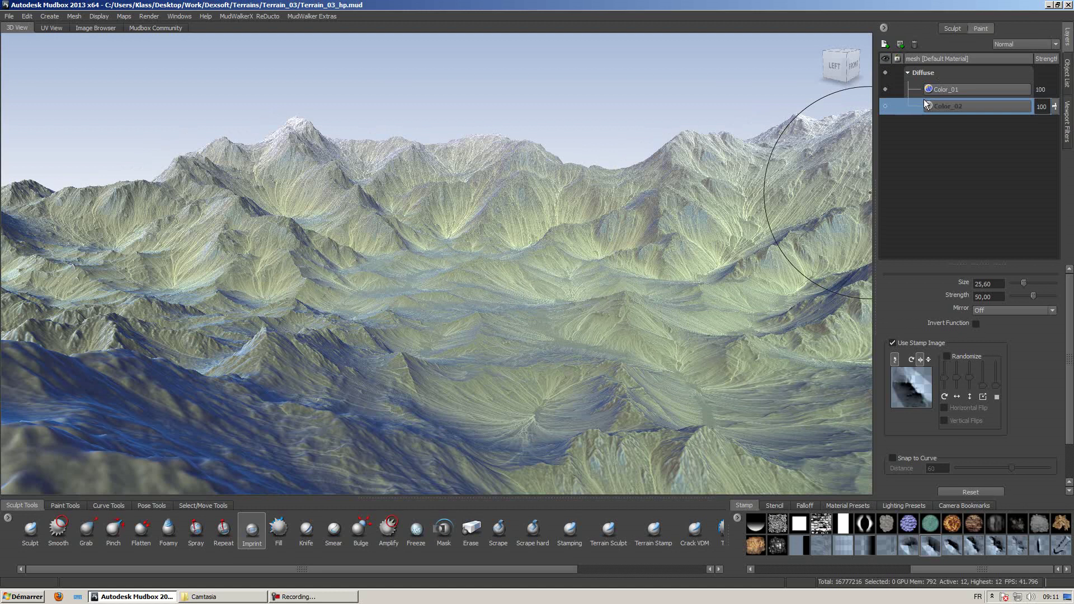
click(884, 89)
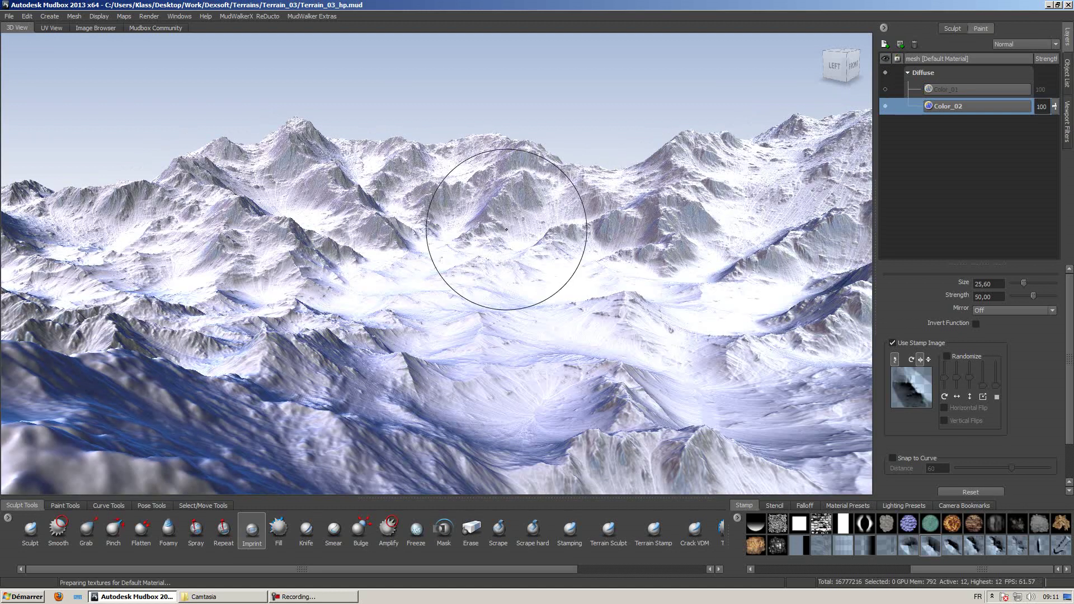
alt+drag(506, 229, 477, 244)
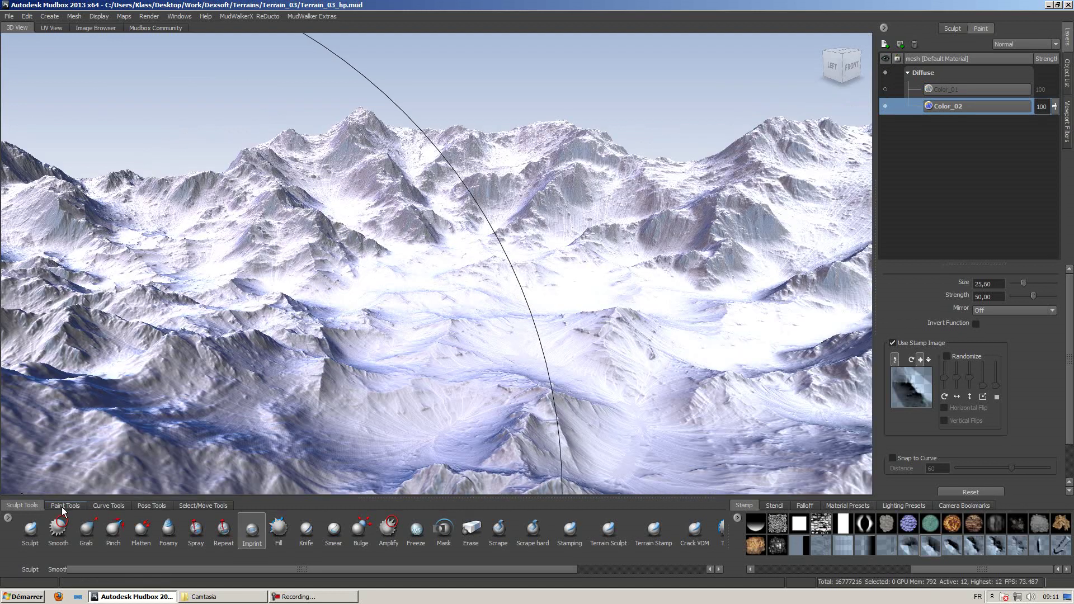
Display the painting tools and view the blend modes available for the Color_02 layer without changing the mode.
click(60, 507)
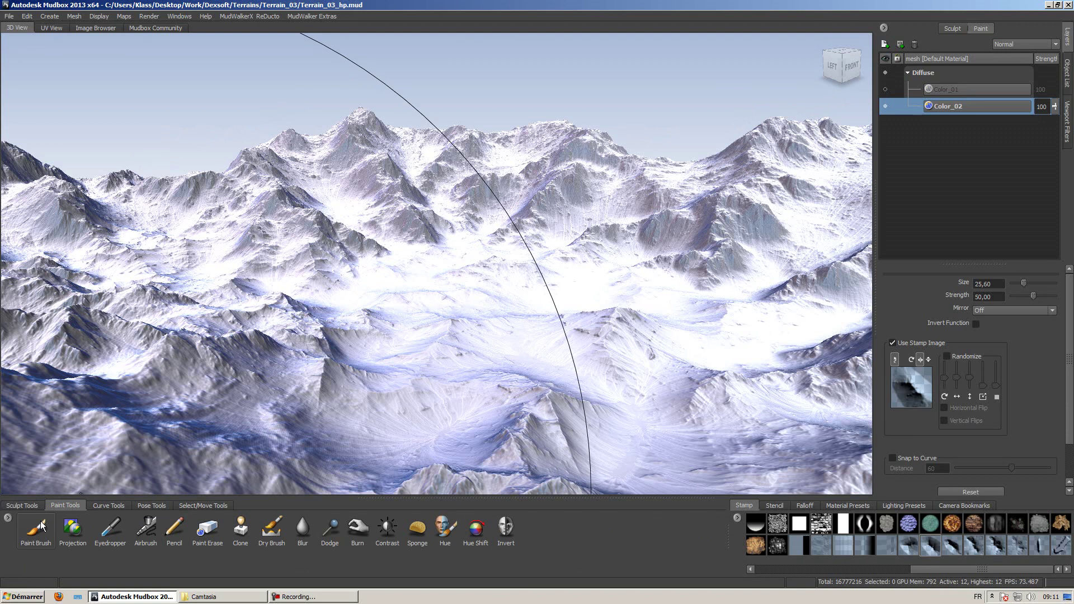
click(1019, 44)
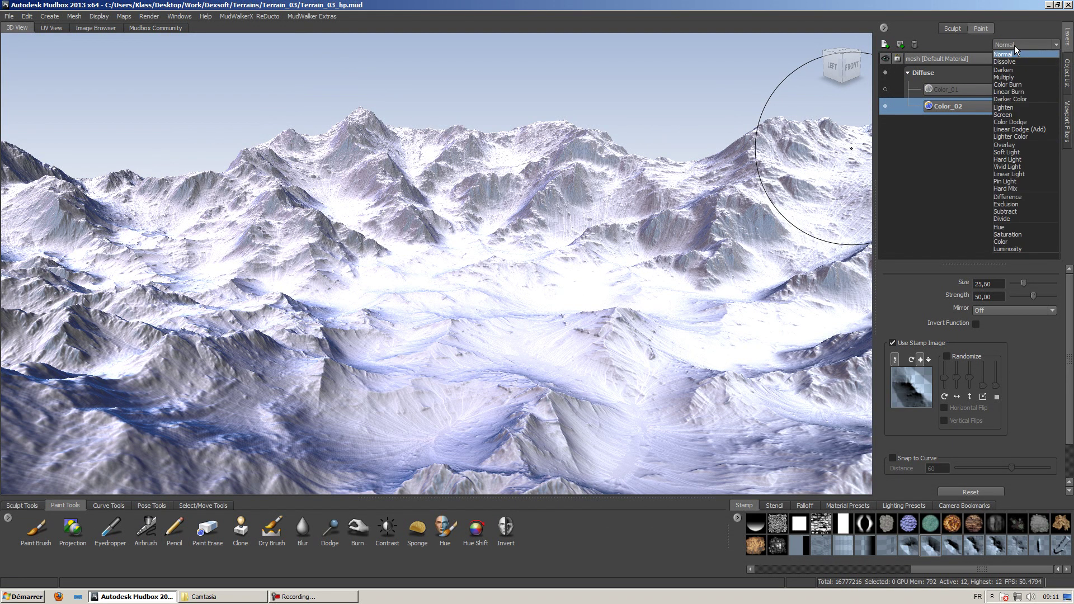
click(940, 189)
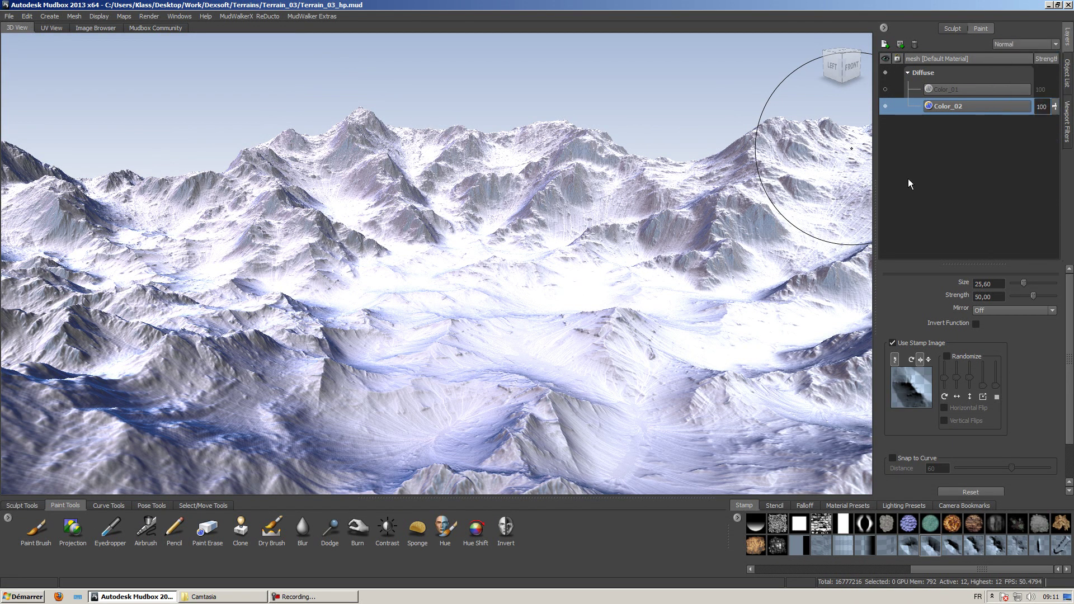
Examine the snow-covered terrain from several sides, with the interface temporarily hidden for an enlarged view.
mouse_move(851, 148)
alt+mouse_down()
mouse_move(467, 226)
mouse_move(508, 257)
mouse_move(424, 259)
mouse_move(478, 218)
alt+mouse_up()
mouse_move(478, 219)
alt+right_down()
mouse_move(485, 249)
mouse_move(503, 229)
alt+right_up()
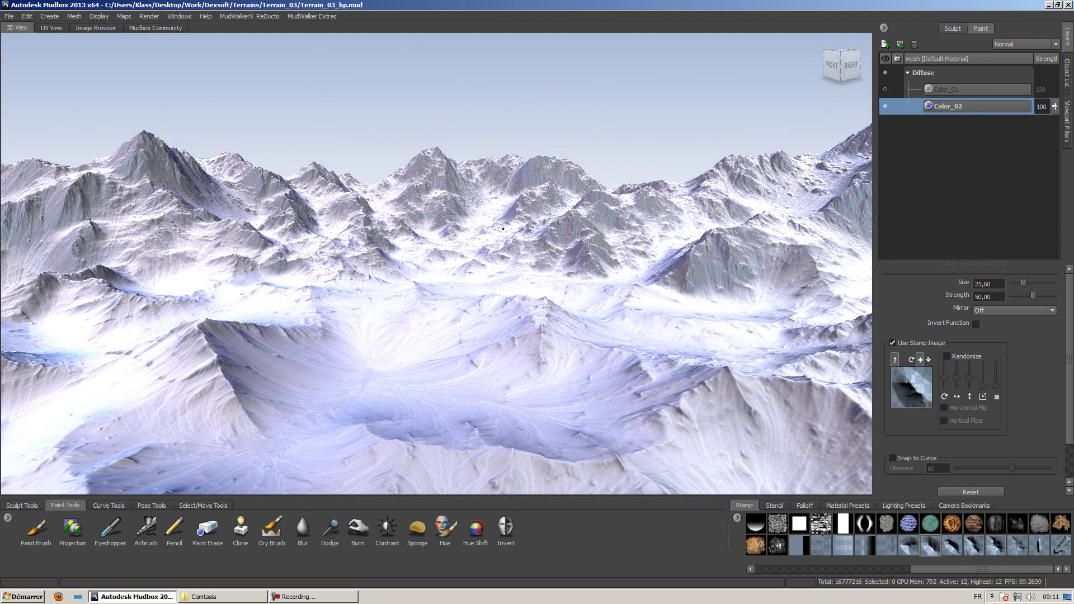
alt+drag(502, 229, 726, 259)
key(Tab)
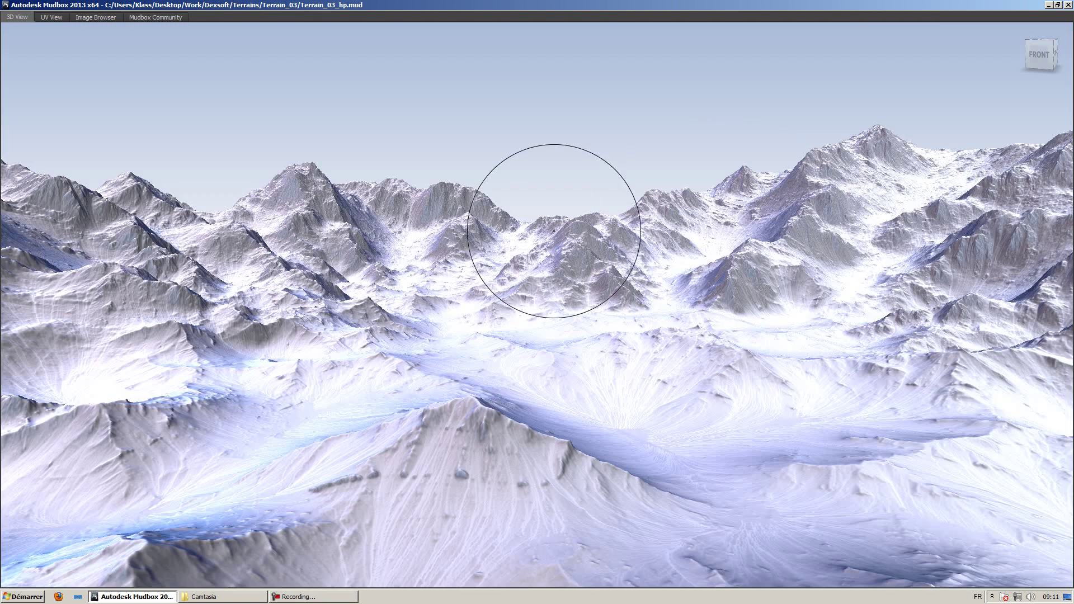
mouse_move(553, 232)
alt+mouse_down()
mouse_move(695, 240)
mouse_move(592, 246)
mouse_move(684, 246)
alt+mouse_up()
key(shift+e)
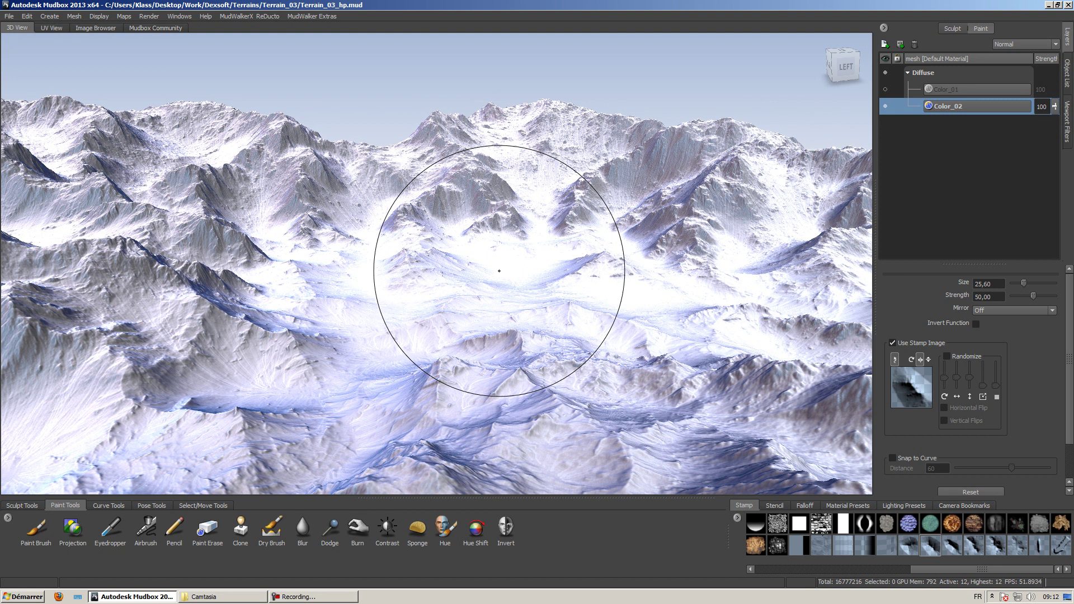
click(302, 597)
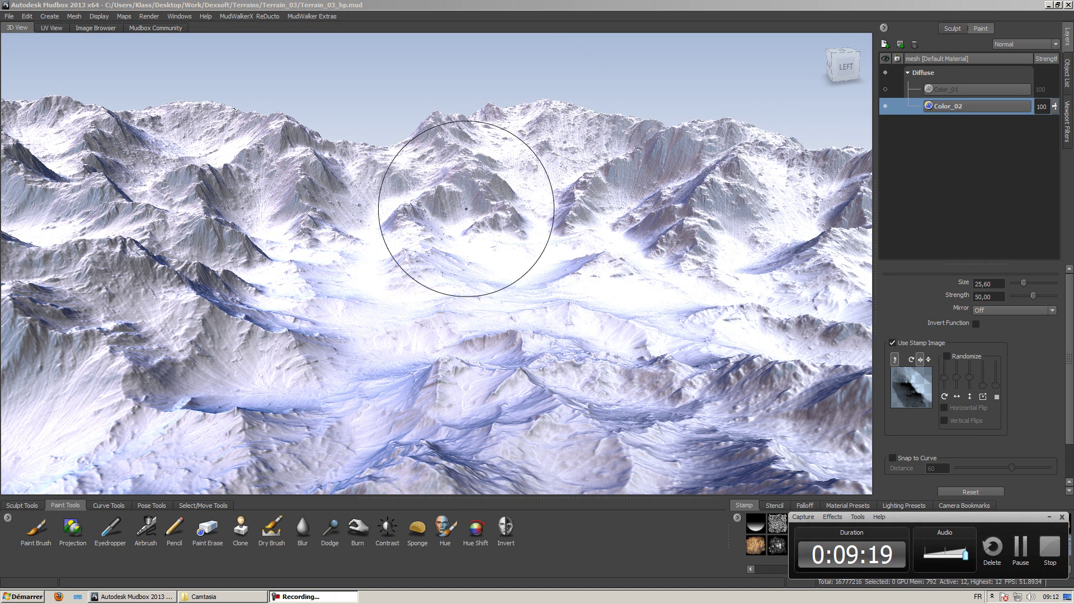